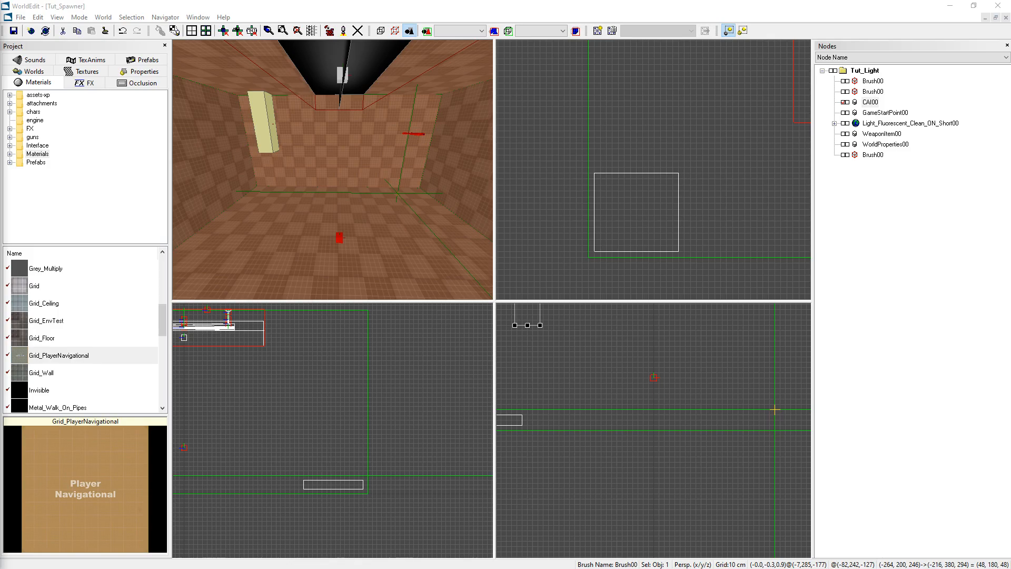
Set the Template property of the CAI object to True.
click(278, 9)
right_drag(326, 169, 327, 178)
right_drag(284, 100, 268, 93)
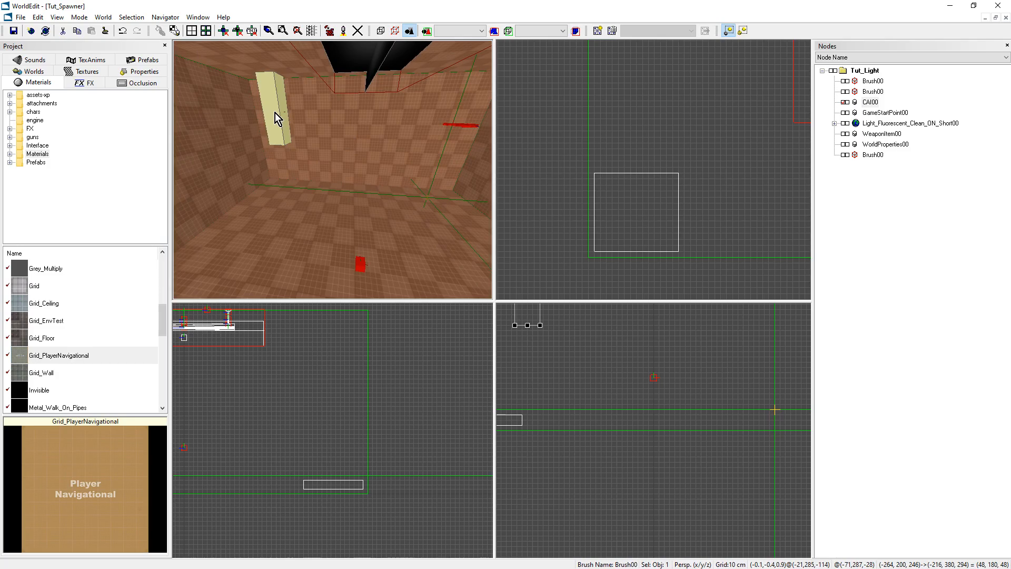
mouse_move(381, 166)
right_down()
mouse_move(362, 145)
mouse_move(293, 150)
right_up()
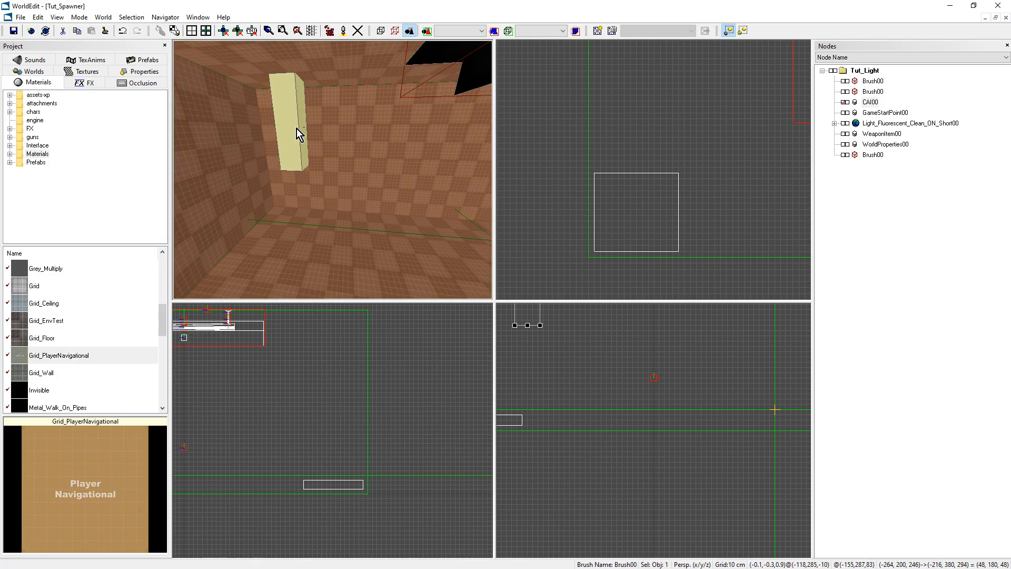
click(141, 72)
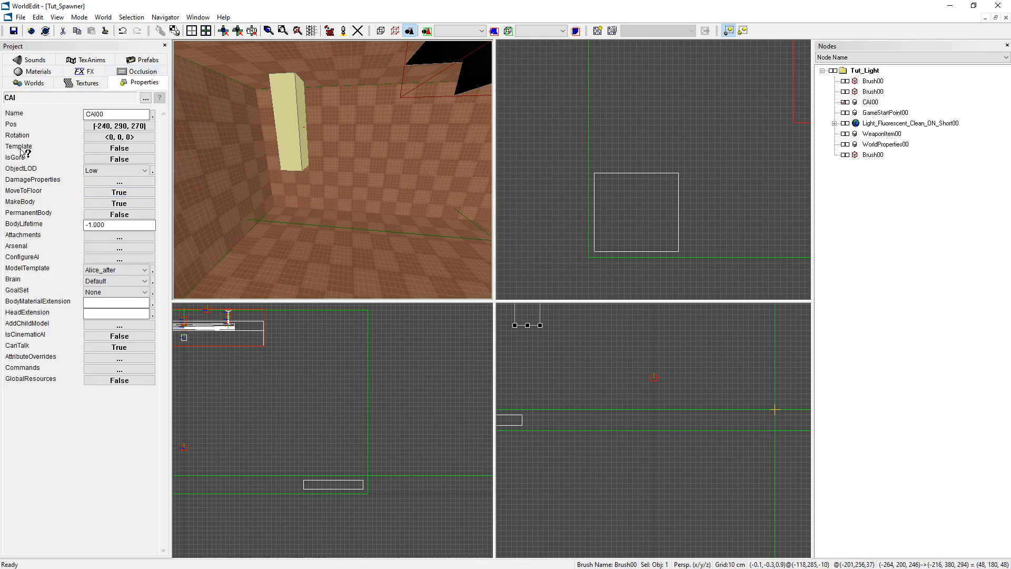
click(119, 148)
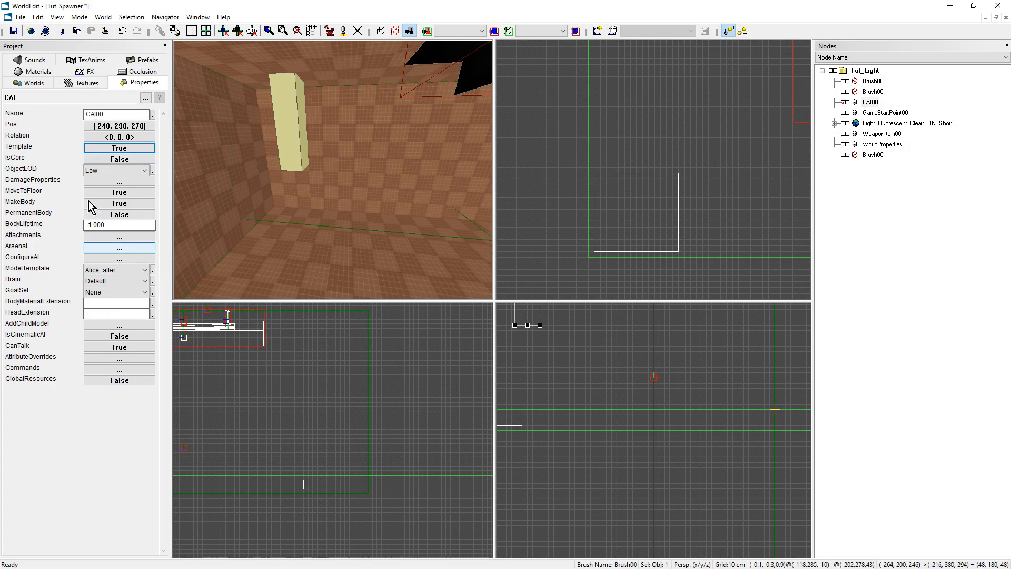
Insert an AISpawner object, choosing its class from beneath Spawner in the object class hierarchy.
right_drag(327, 191, 368, 199)
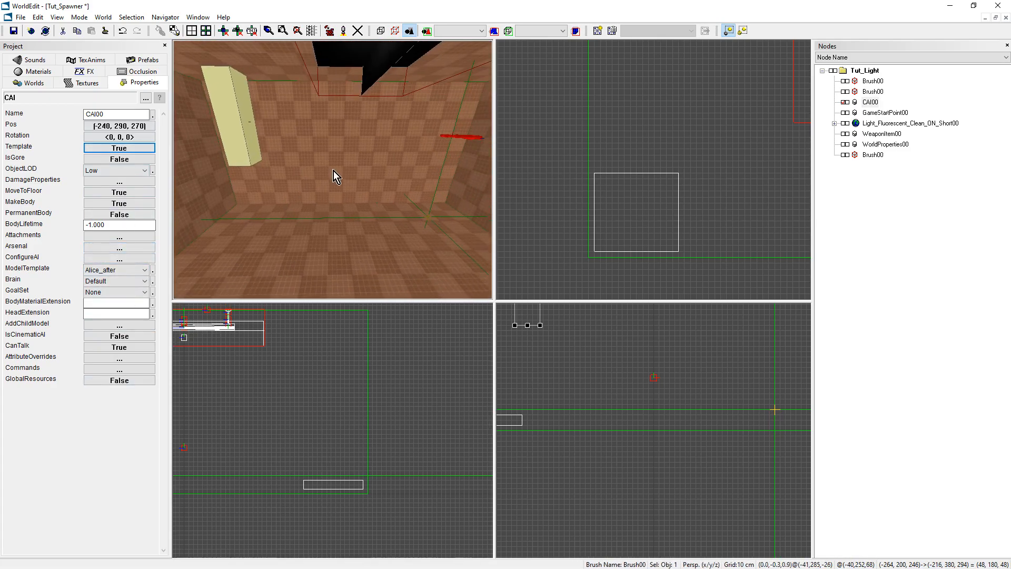
key(ctrl+k)
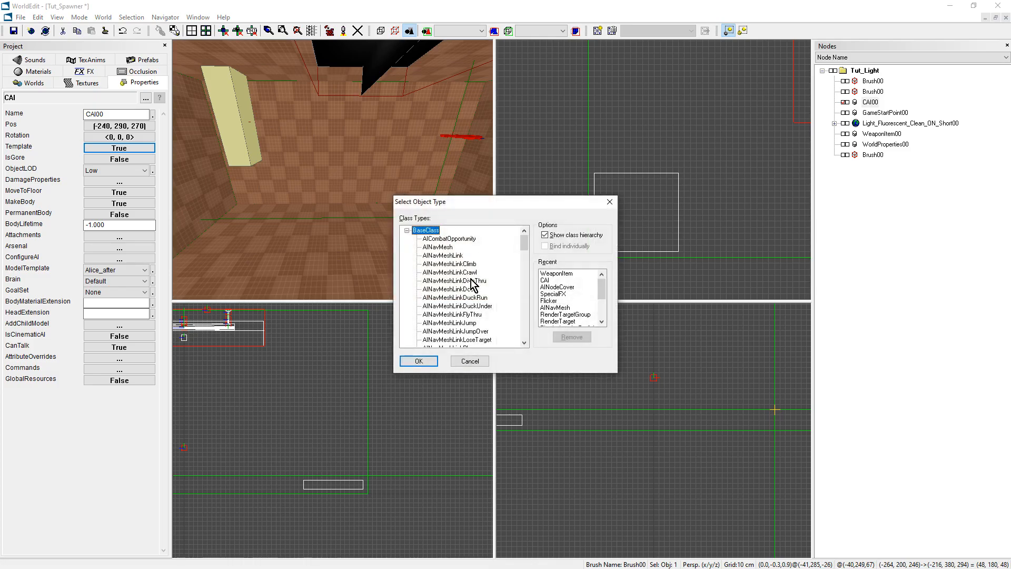
scroll(468, 289, down, 4)
drag(525, 248, 514, 340)
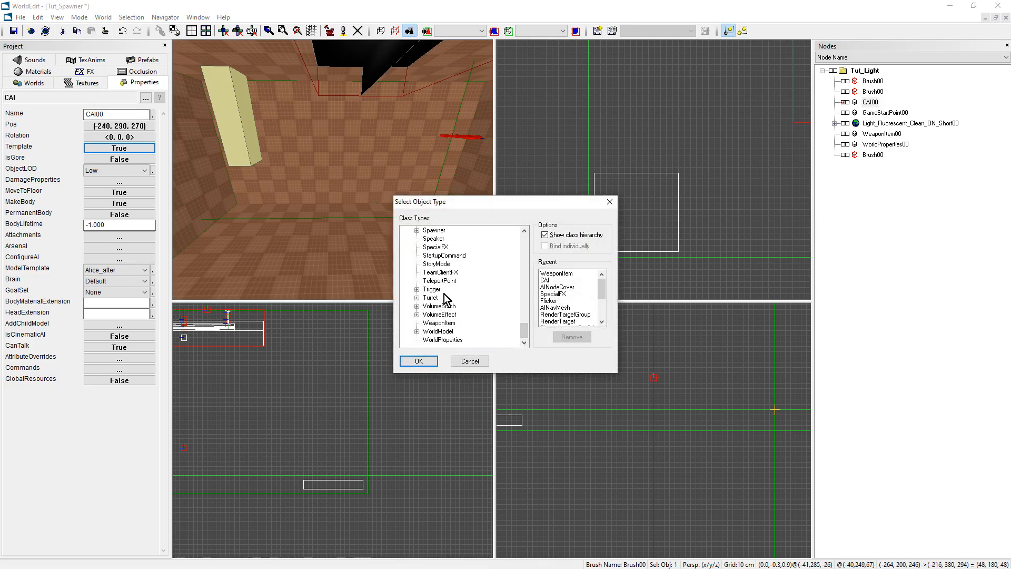
scroll(444, 294, up, 1)
click(432, 255)
click(416, 256)
click(445, 264)
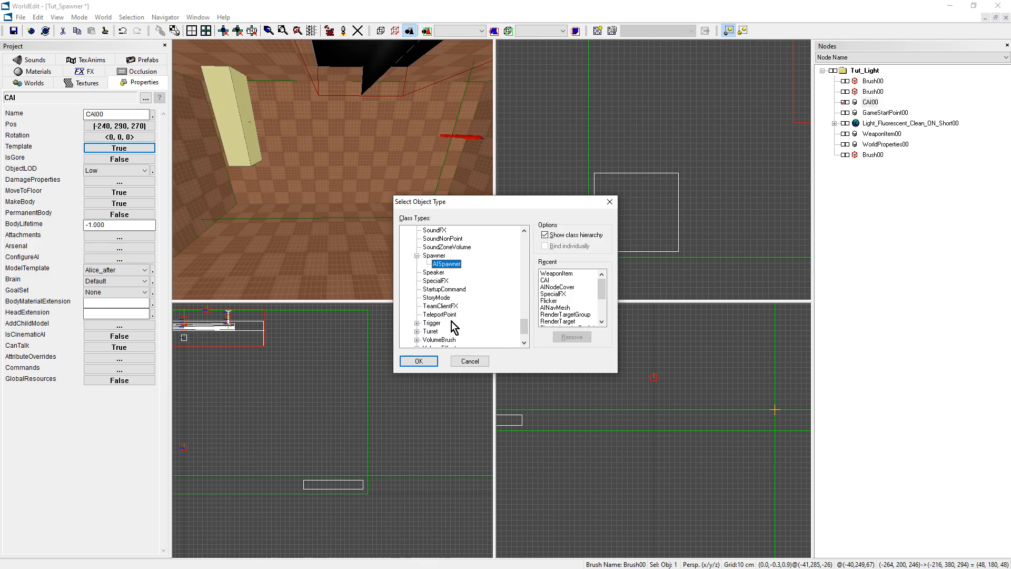
click(421, 361)
Move the AISpawner to (-240, 40, 270), directly beneath the CAI object.
mouse_move(471, 217)
right_down()
mouse_move(453, 215)
mouse_move(473, 226)
mouse_move(471, 217)
right_up()
scroll(748, 137, down, 7)
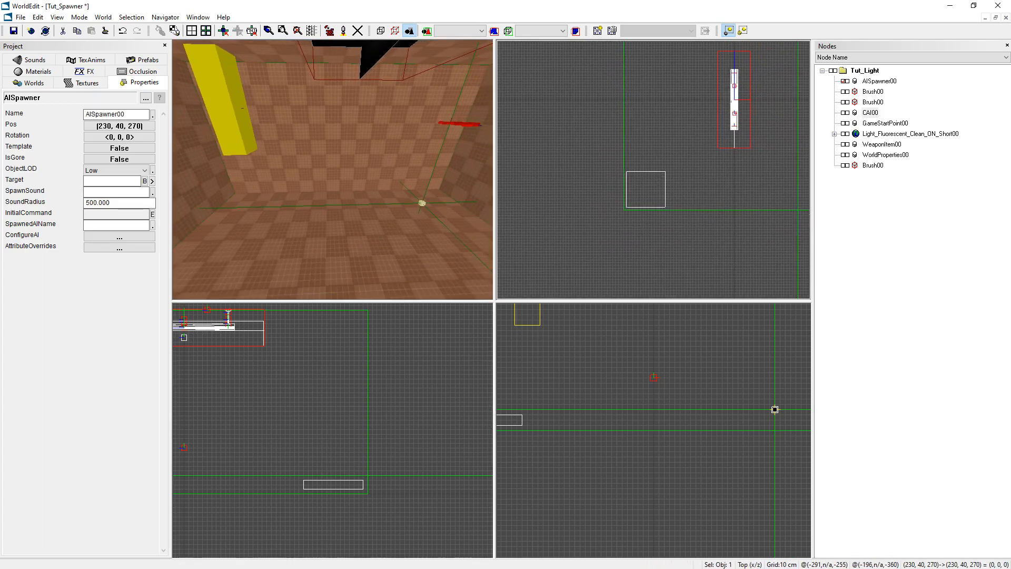
right_drag(786, 80, 758, 130)
scroll(758, 130, up, 4)
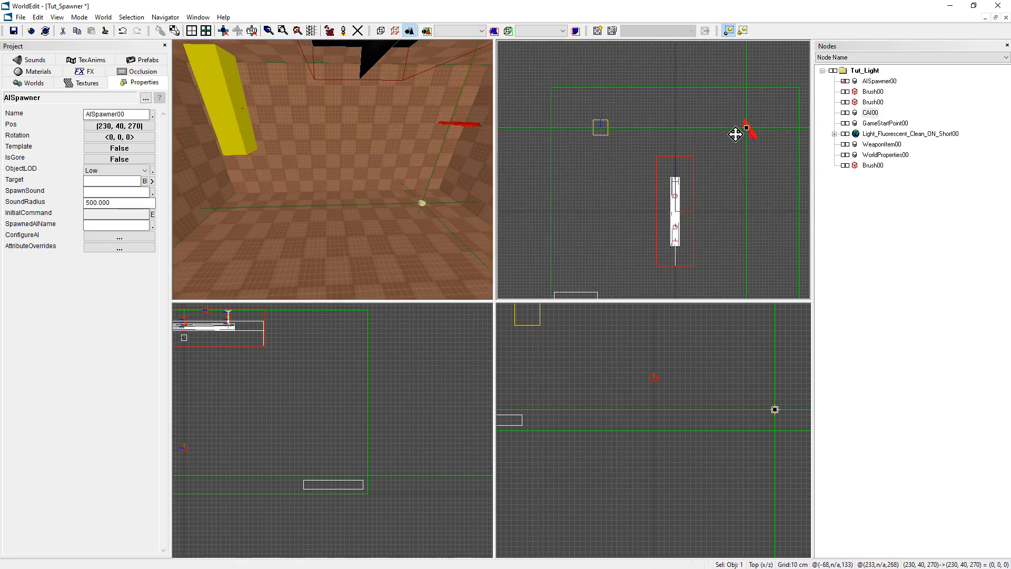
click(601, 128)
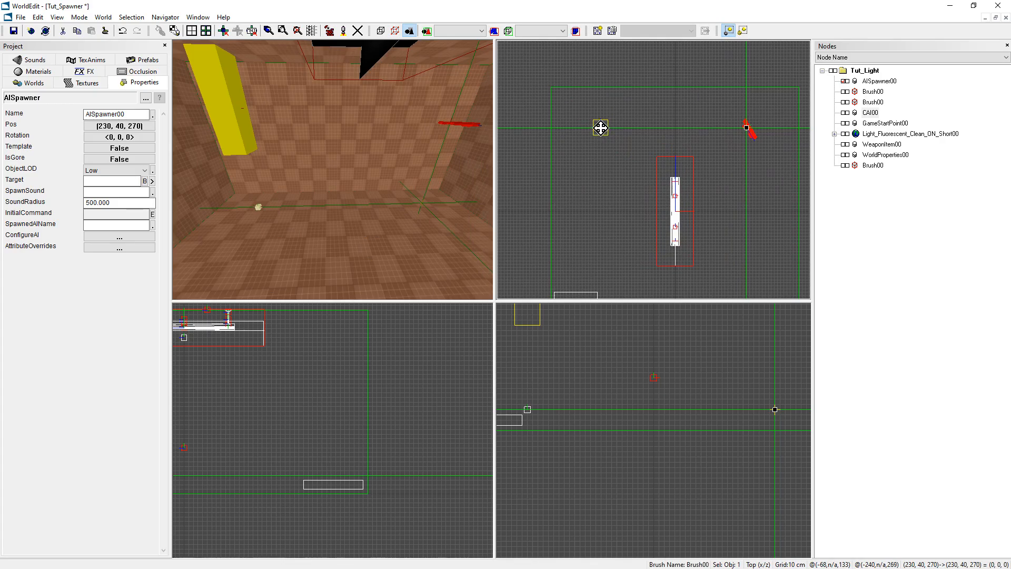
right_drag(271, 210, 257, 213)
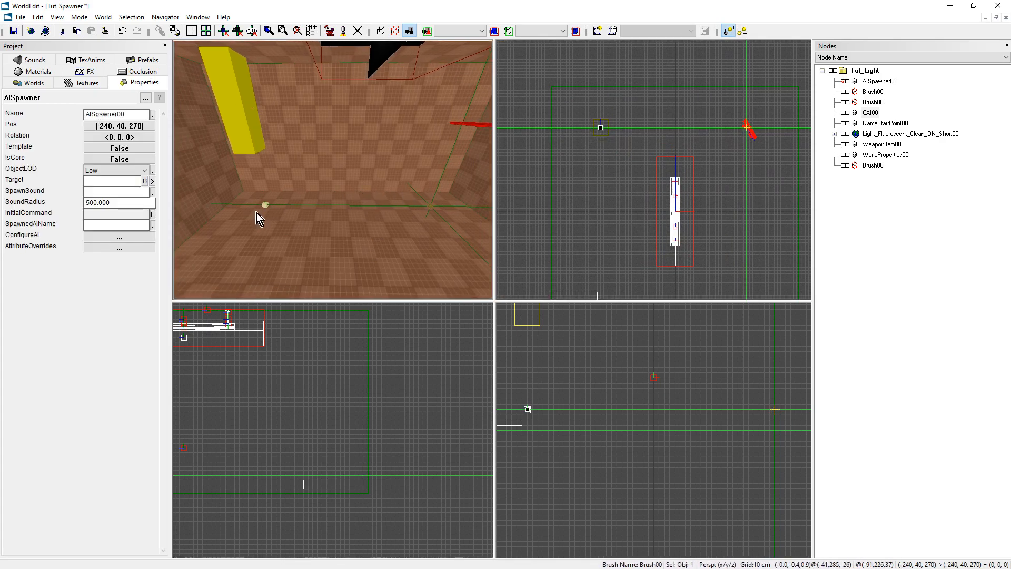
right_drag(381, 214, 324, 176)
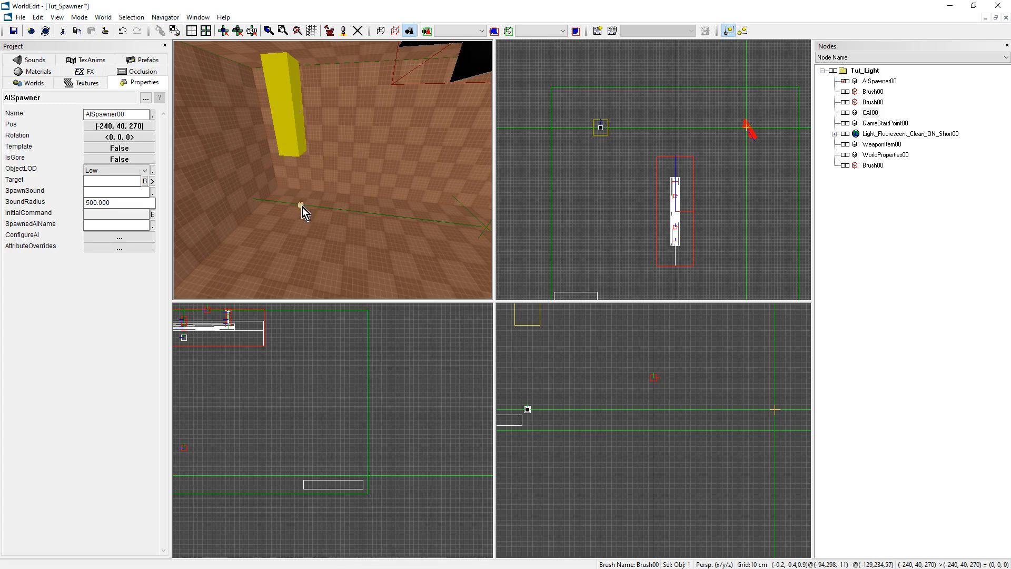
Set the AISpawner's Target to CAI00 and check the link between the two objects in the front view.
click(120, 181)
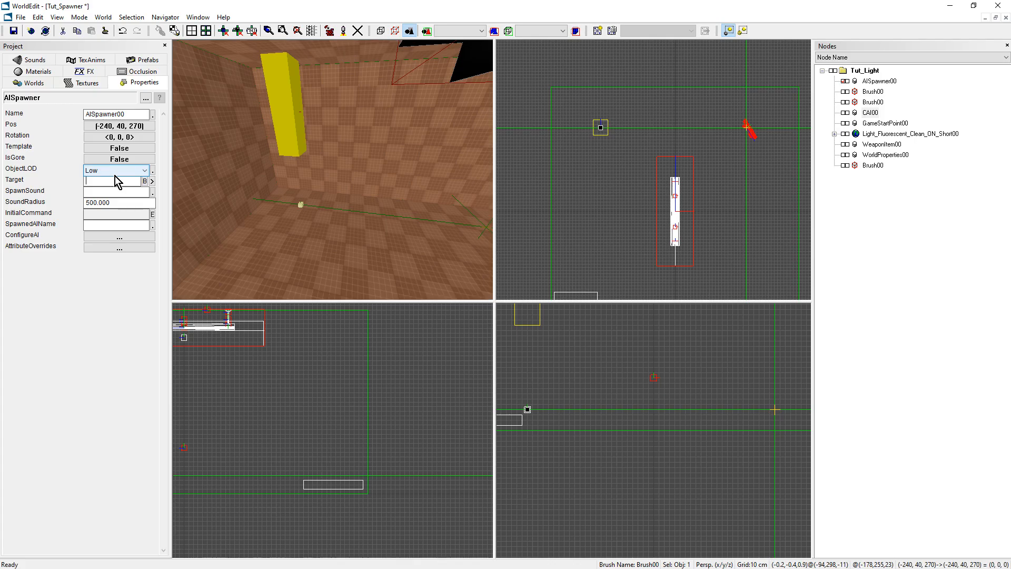
text(CAI00)
key(Return)
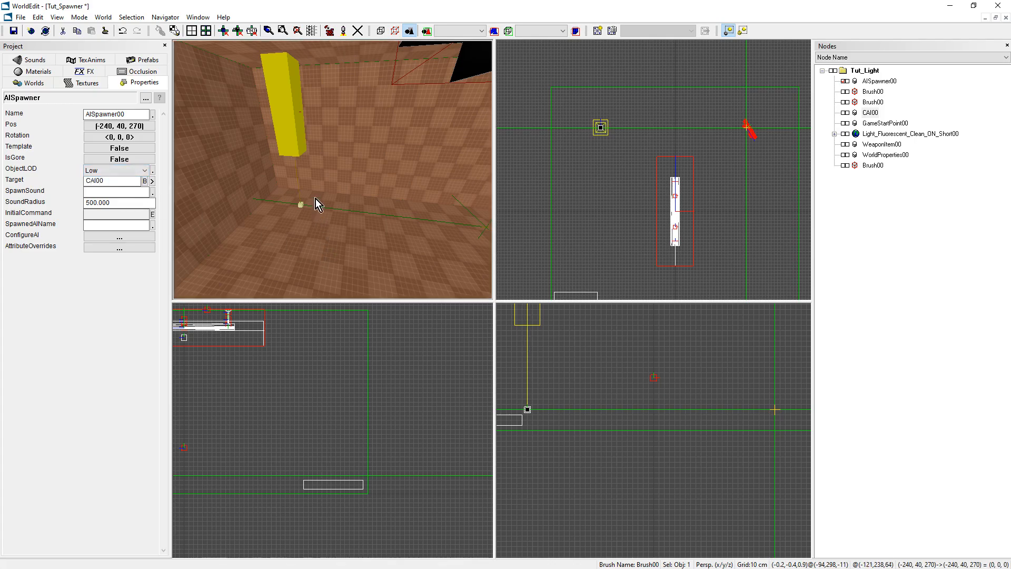
scroll(561, 378, down, 1)
scroll(561, 379, down, 1)
middle_drag(561, 379, 607, 458)
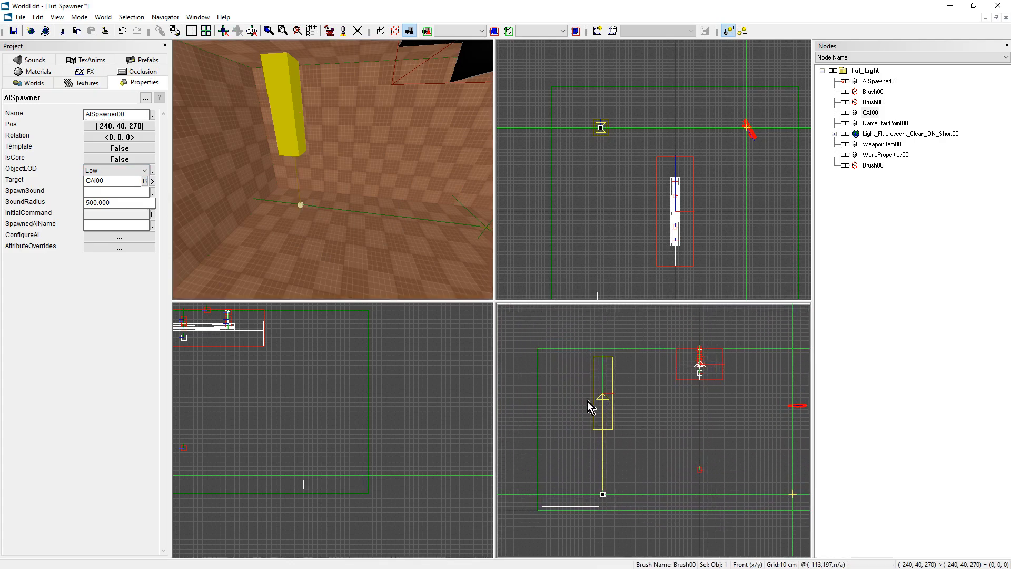
click(108, 192)
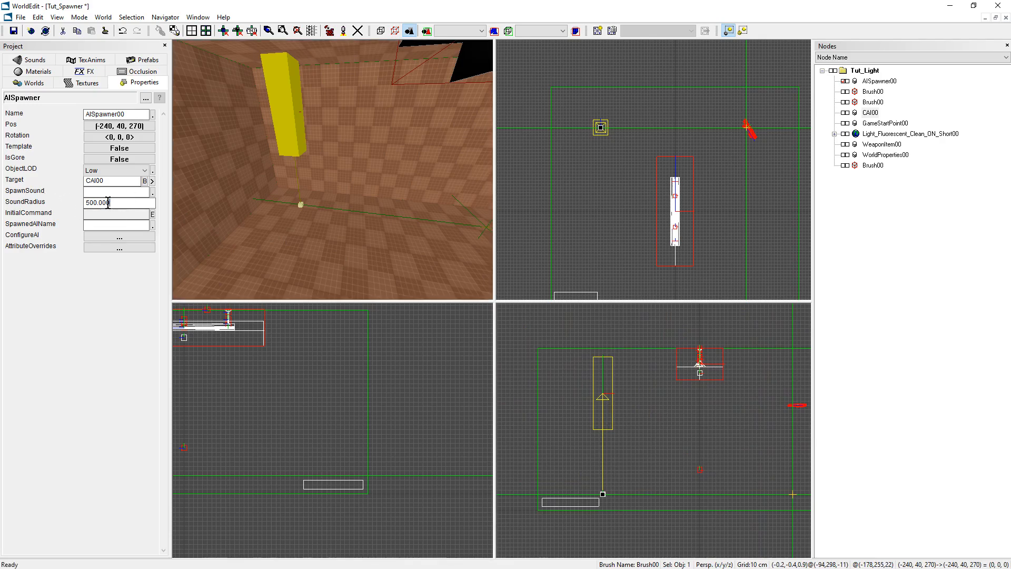
click(92, 224)
middle_drag(297, 175, 452, 185)
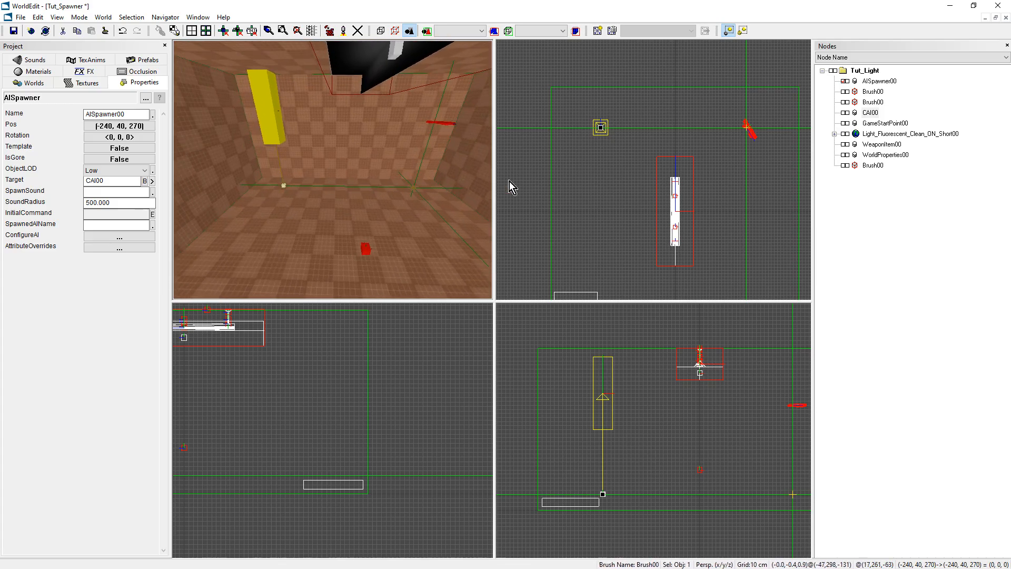
Duplicate the AISpawner and place the copy at (300, 40, -300) in the opposite corner of the room.
scroll(649, 182, down, 3)
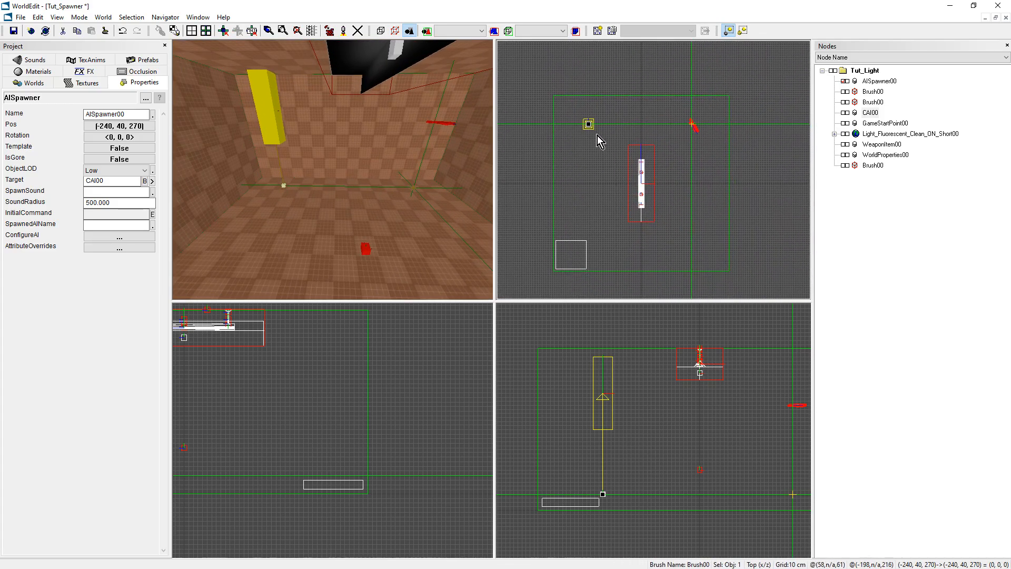
mouse_move(589, 125)
ctrl+mouse_down()
mouse_move(643, 235)
mouse_move(707, 249)
ctrl+mouse_up()
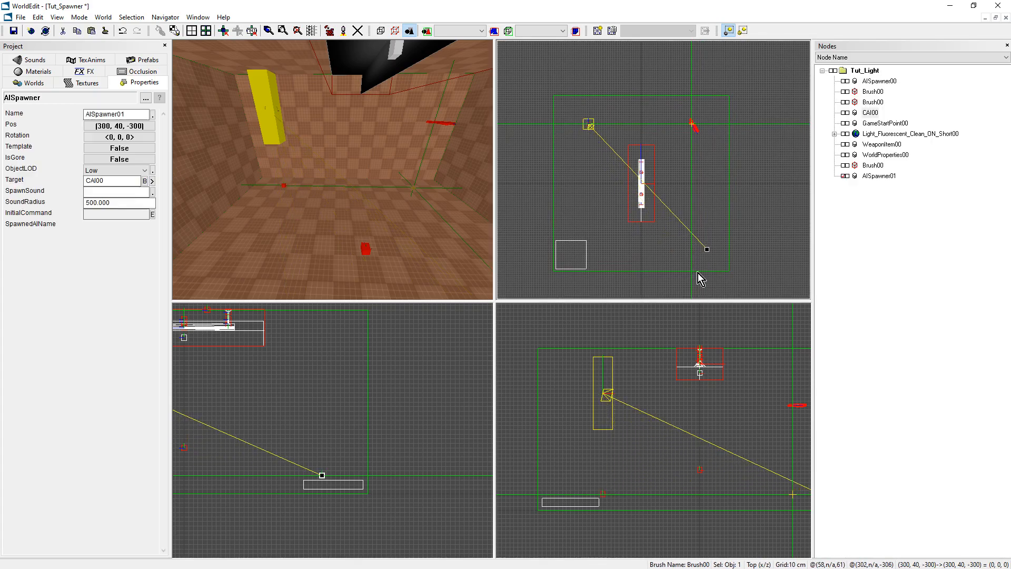
right_drag(386, 217, 356, 178)
right_drag(332, 235, 190, 226)
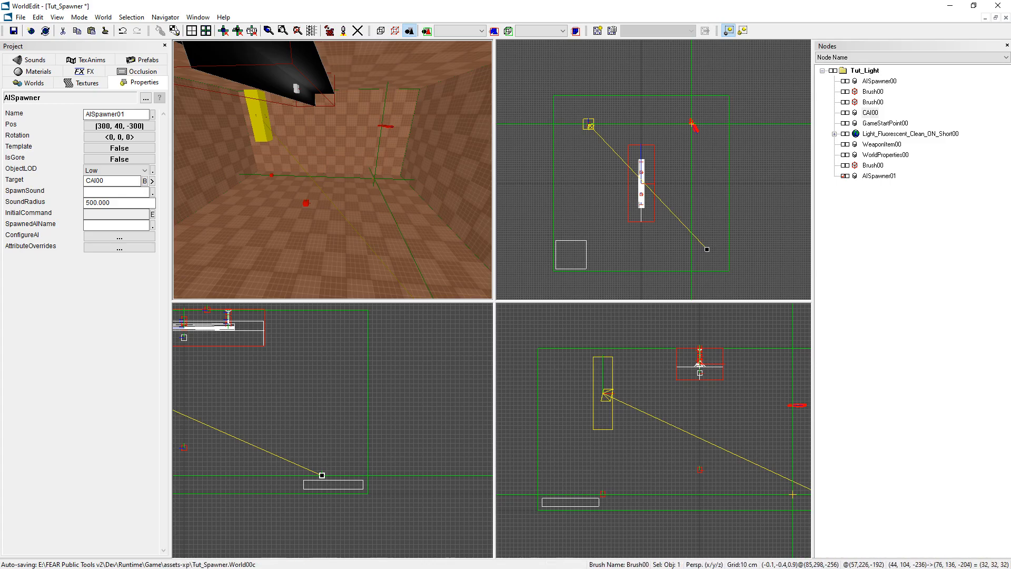
Insert a generic Spawner object at (230, 40, 270), below the weapon item.
click(692, 123)
right_drag(336, 166, 336, 167)
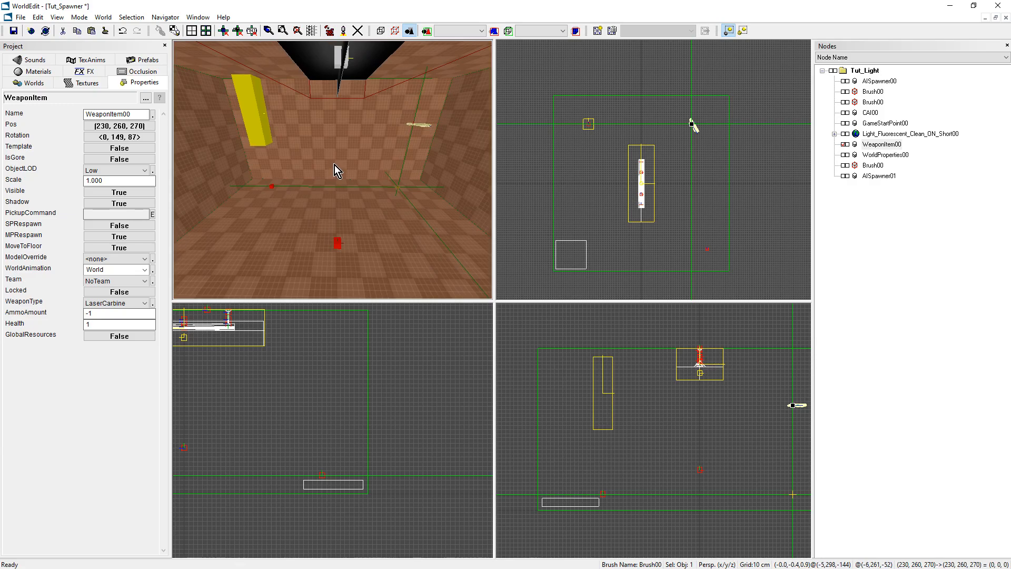
key(ctrl+k)
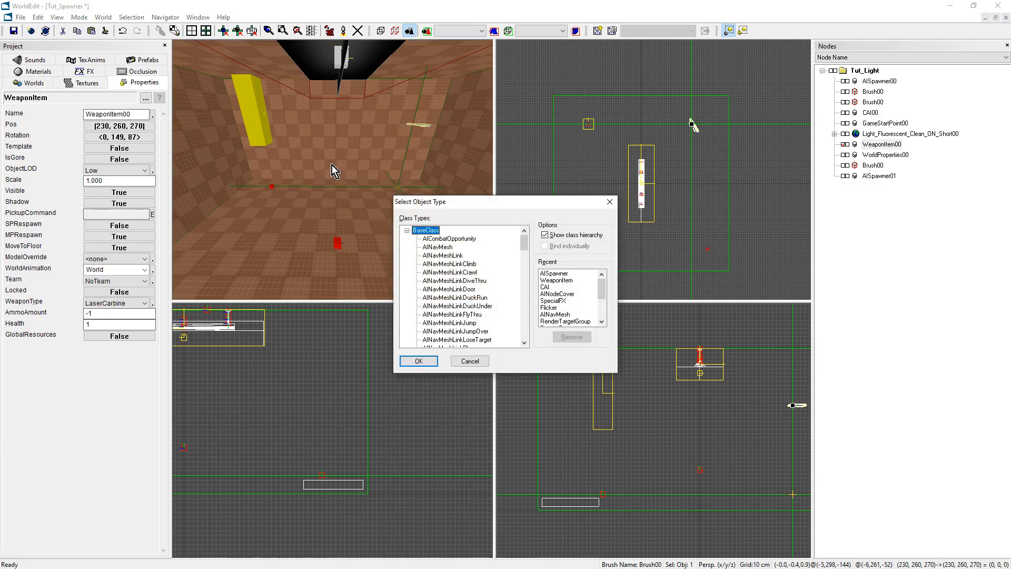
drag(524, 236, 525, 341)
scroll(445, 311, up, 2)
click(435, 281)
click(420, 364)
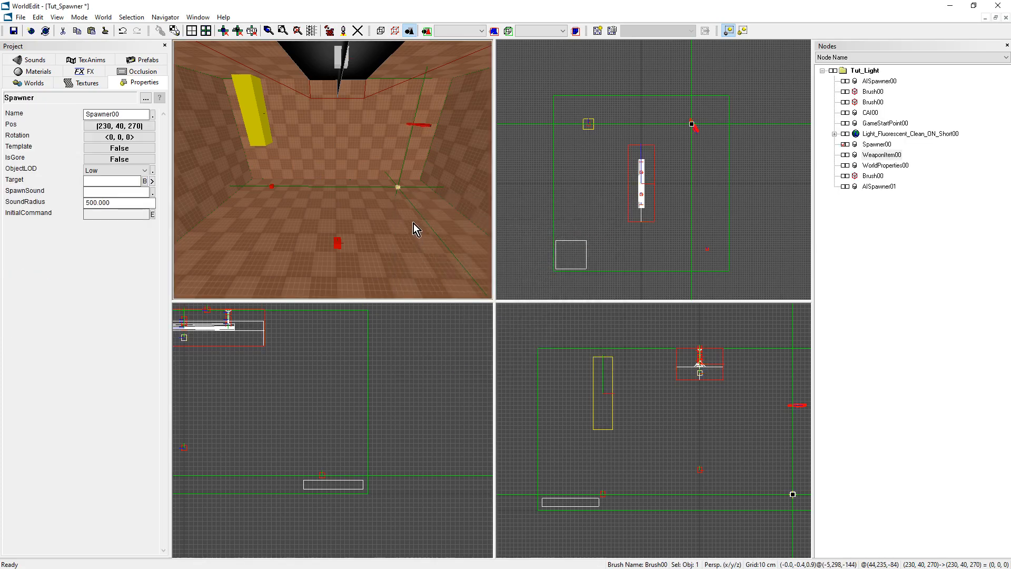
Copy the weapon item's node name and set the Spawner's Target to WeaponItem00.
right_drag(390, 201, 389, 201)
right_drag(336, 167, 339, 163)
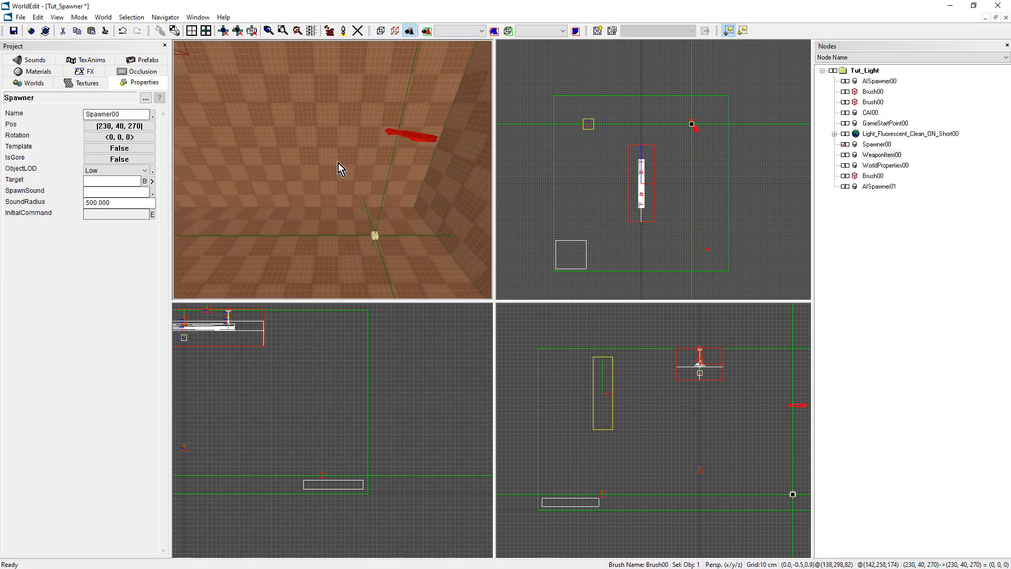
right_drag(419, 145, 381, 165)
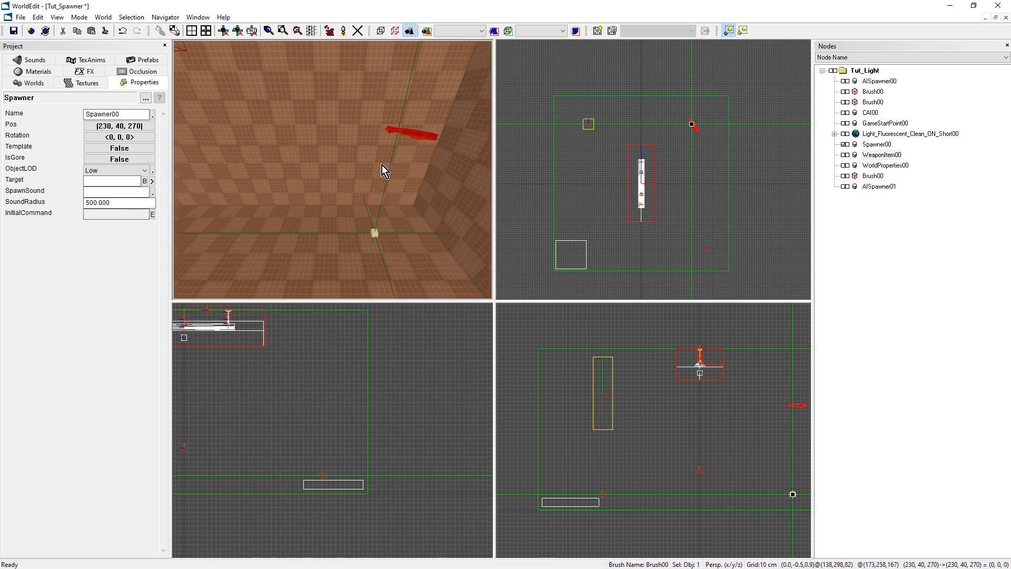
right_drag(252, 214, 252, 214)
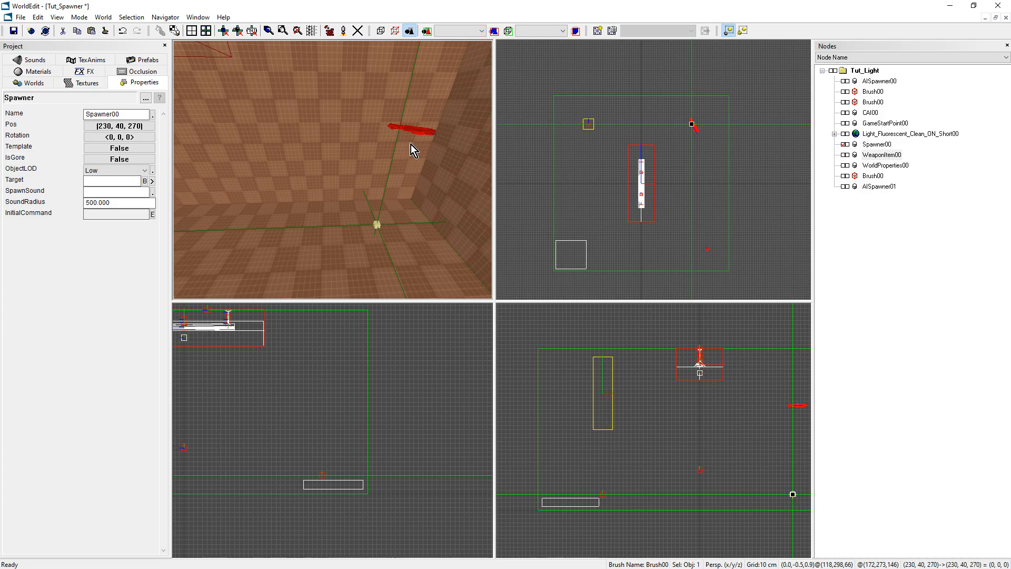
right_drag(401, 141, 405, 173)
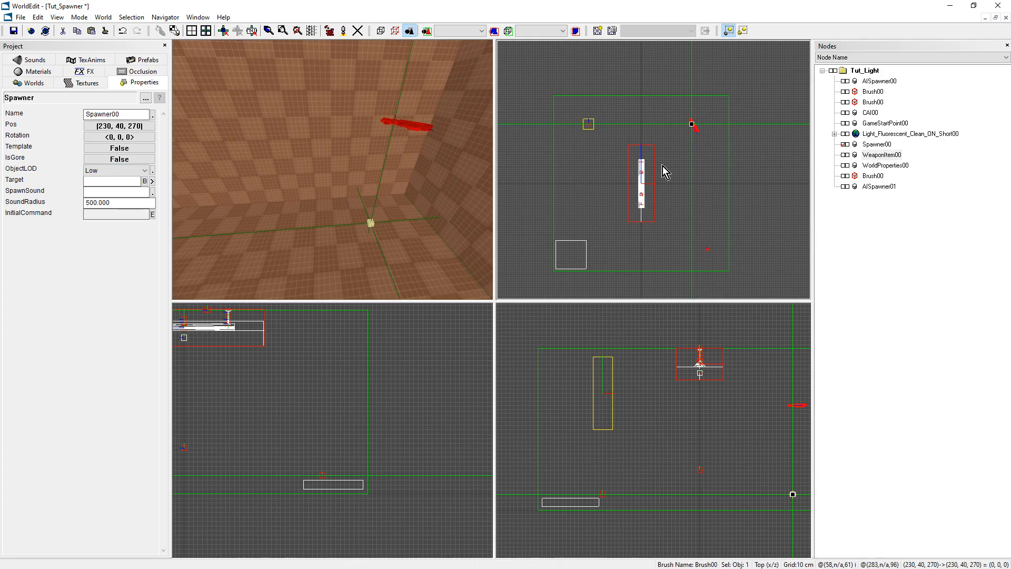
click(407, 122)
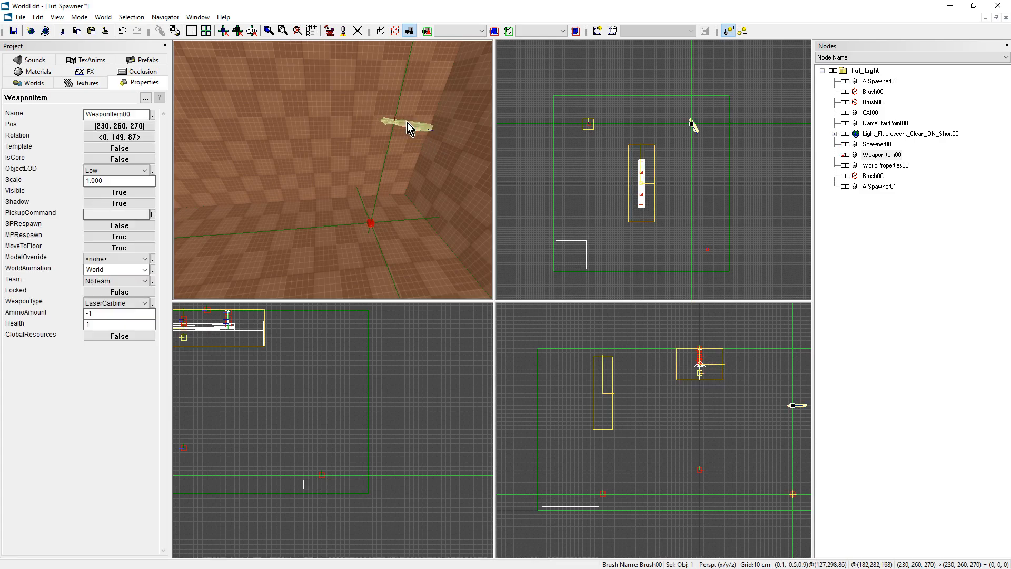
click(880, 155)
click(880, 155)
key(ctrl+c)
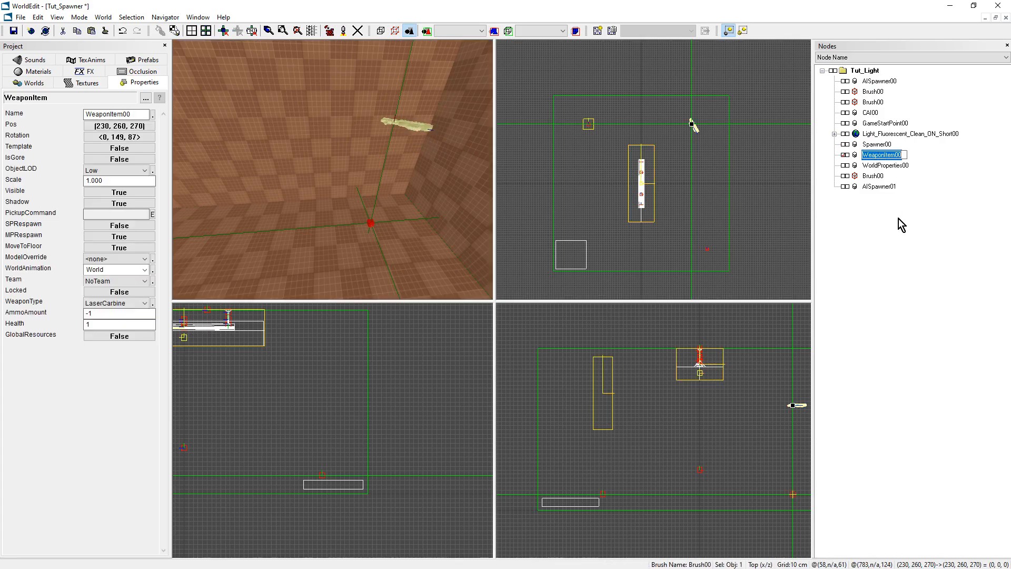
click(371, 224)
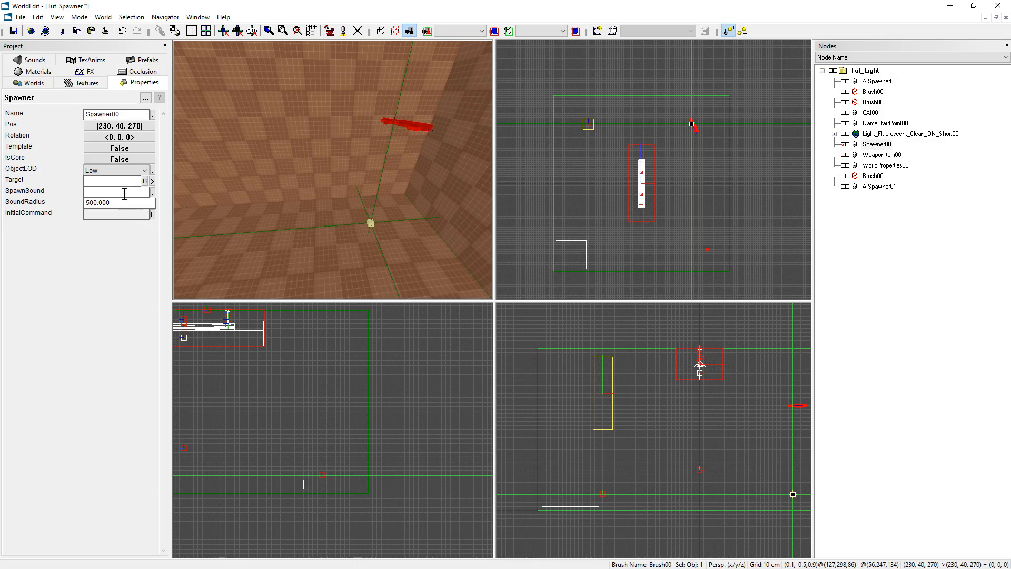
click(115, 181)
key(ctrl+v)
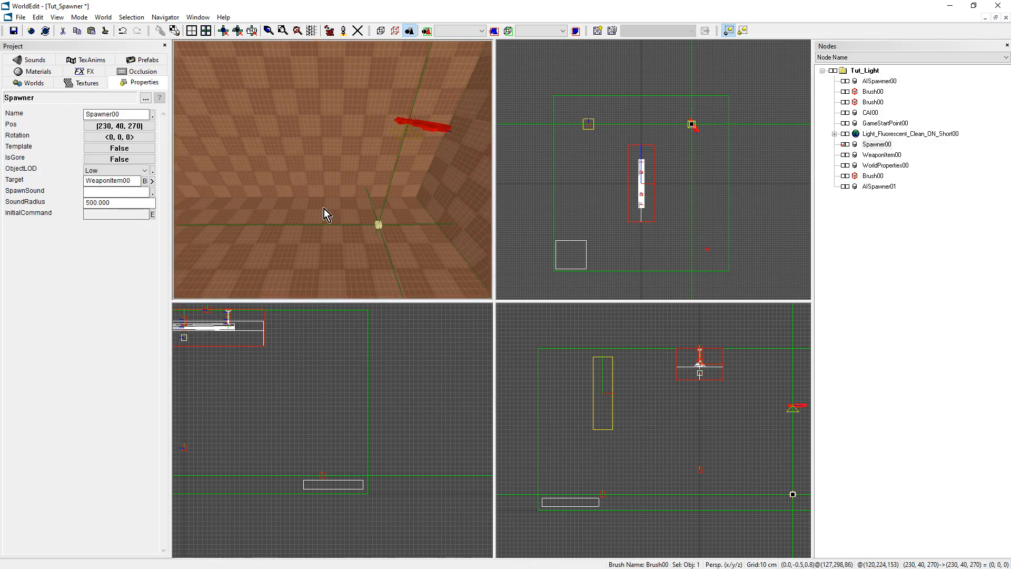
Select the low platform brush in the room's corner and centre the marker on it.
middle_drag(372, 198, 392, 145)
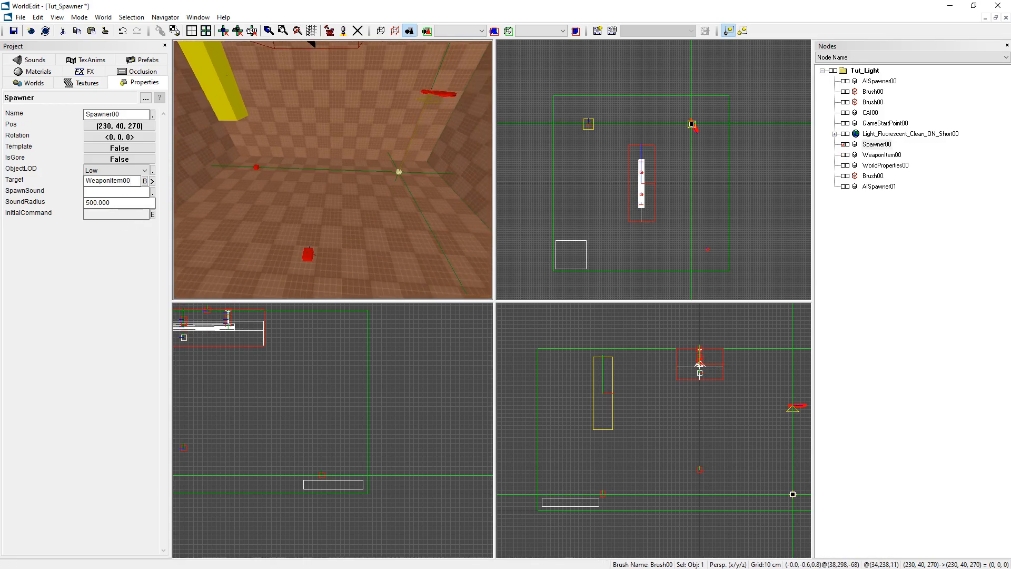
scroll(695, 183, down, 1)
middle_drag(695, 184, 734, 123)
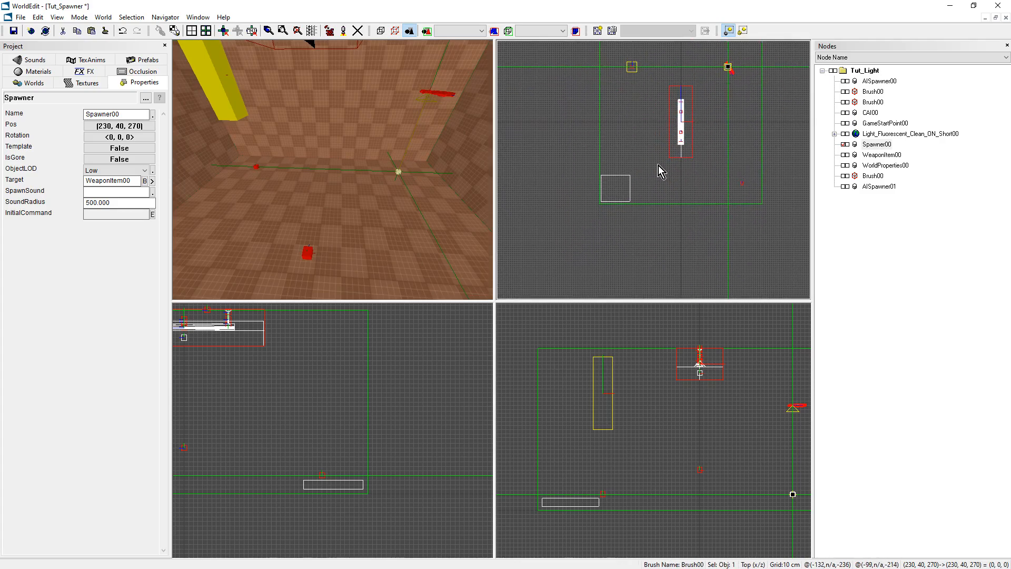
middle_drag(400, 174, 295, 165)
middle_drag(337, 231, 315, 242)
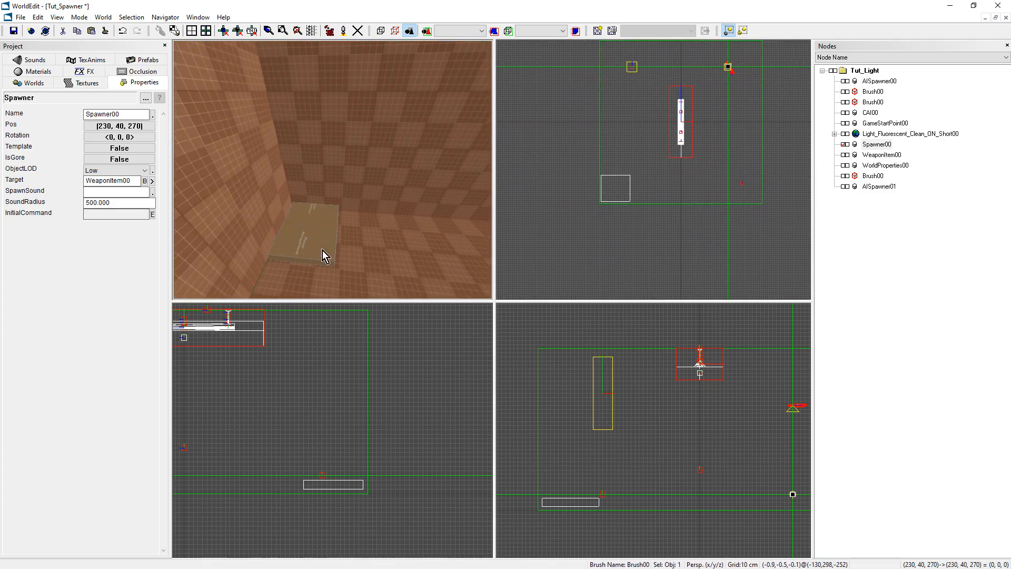
scroll(614, 190, up, 3)
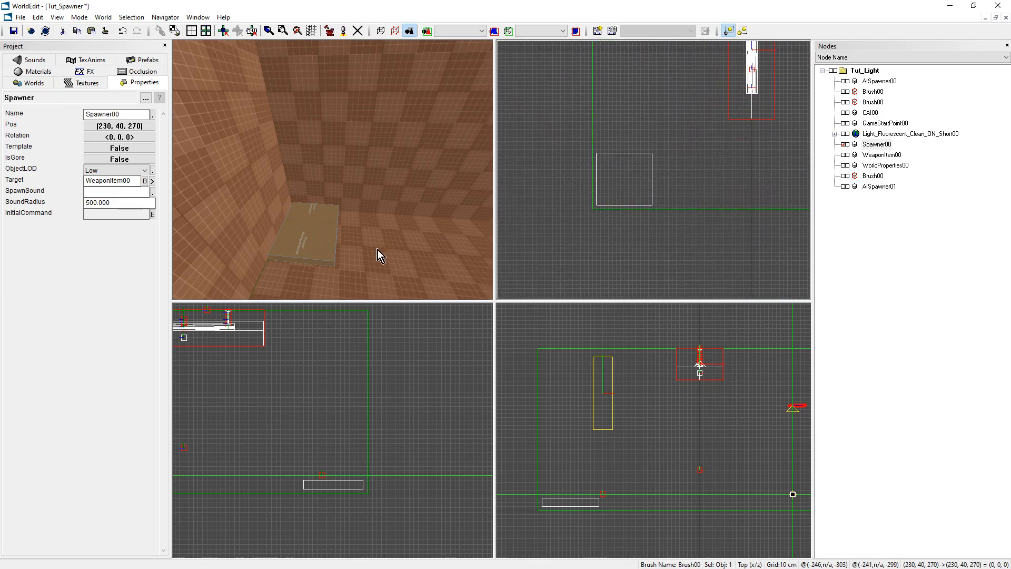
click(298, 245)
key(m)
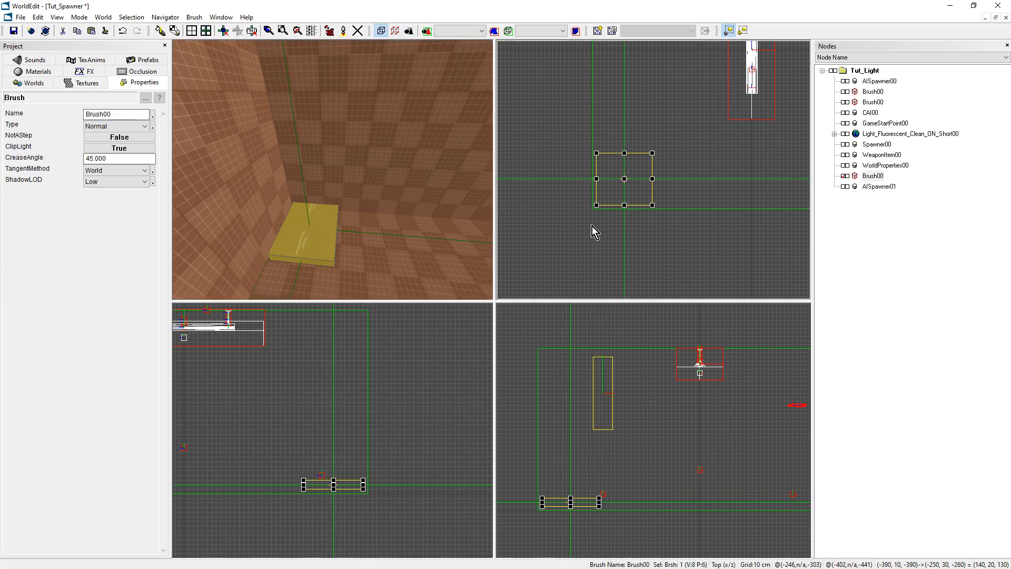
Insert a Trigger object at (-320, 20, -325), on the centre of the platform brush.
scroll(596, 219, down, 1)
key(ctrl+k)
scroll(482, 300, down, 15)
scroll(476, 301, down, 15)
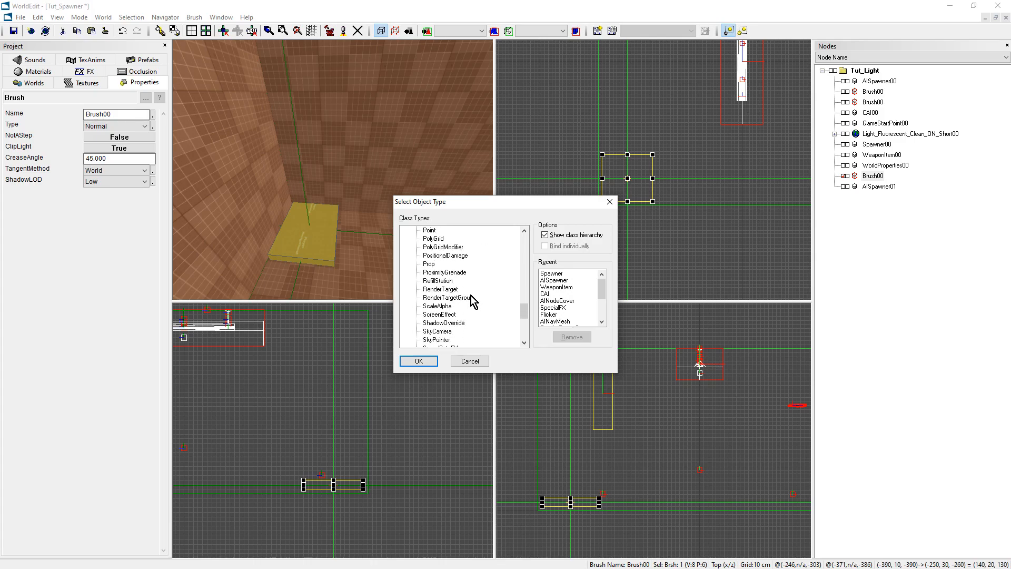
scroll(473, 303, down, 5)
click(432, 289)
click(419, 361)
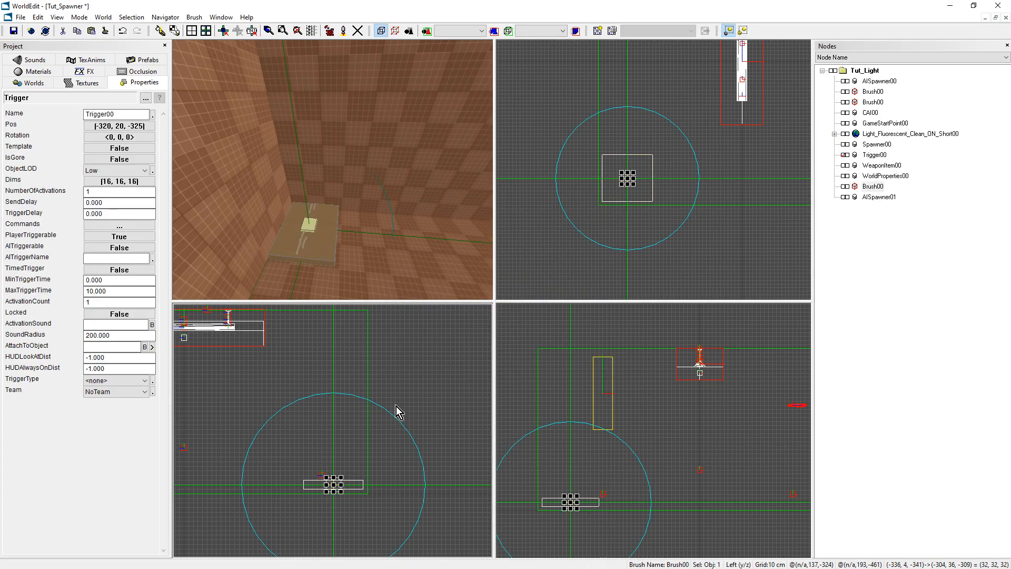
Enlarge the trigger to Dims (70, 88, 75) so it encloses the space above the platform.
scroll(359, 415, down, 1)
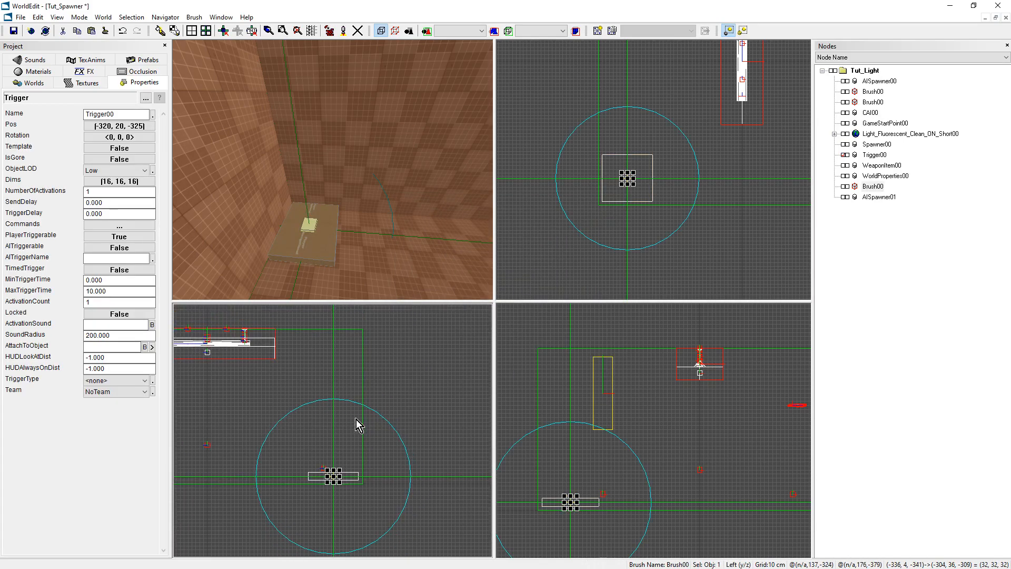
drag(333, 469, 335, 416)
scroll(334, 432, up, 1)
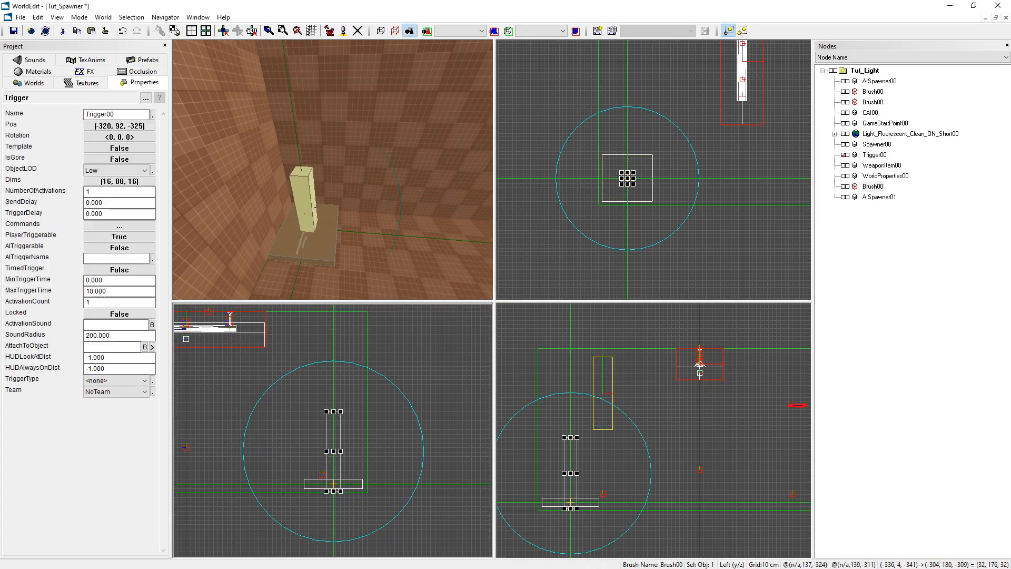
drag(311, 451, 369, 451)
scroll(633, 212, up, 1)
drag(630, 179, 598, 179)
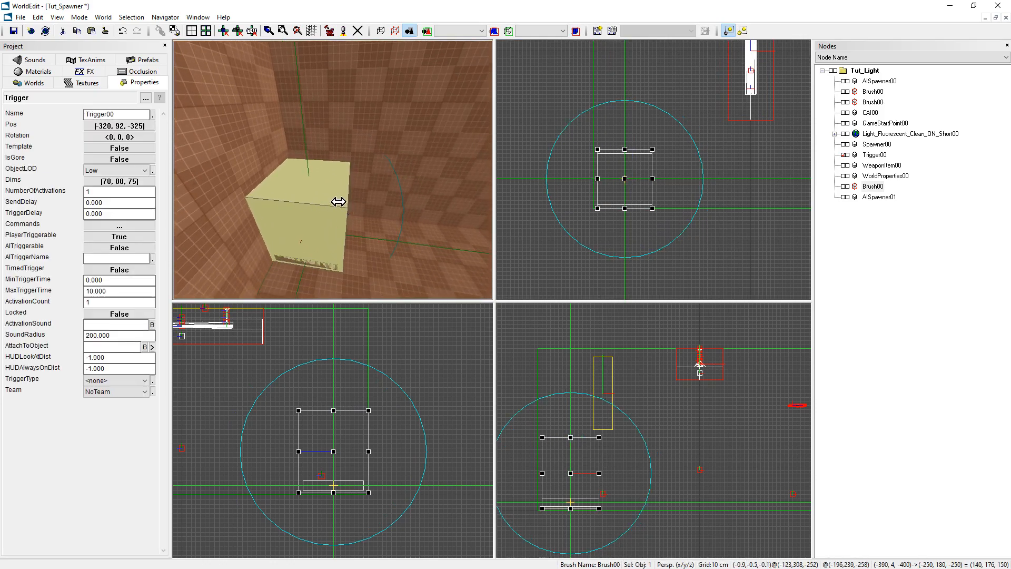
Inspect the generic Spawner and the AISpawner in the perspective view, checking which object each one targets.
right_drag(349, 192, 409, 195)
right_drag(347, 178, 328, 164)
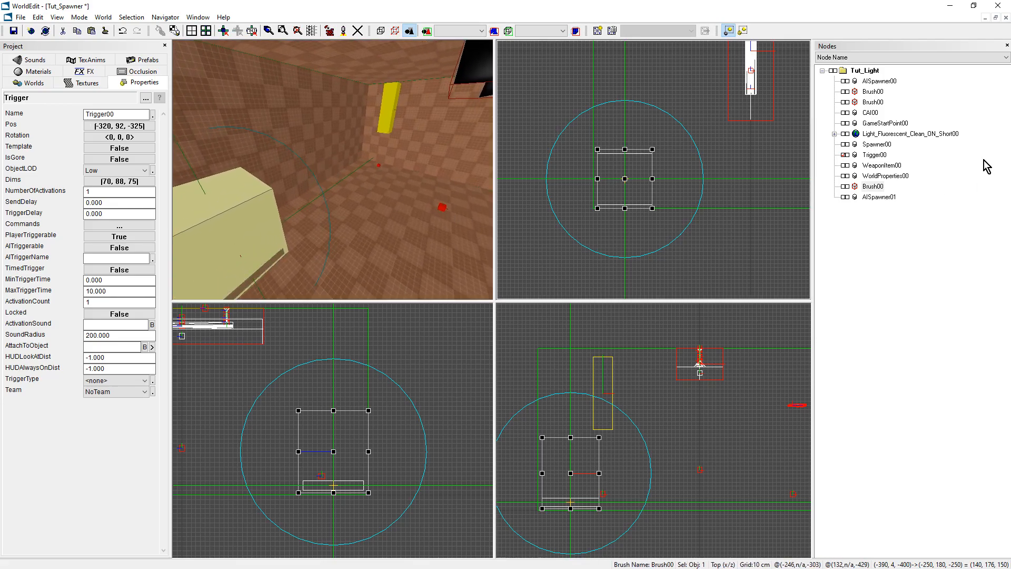
click(879, 81)
key(F2)
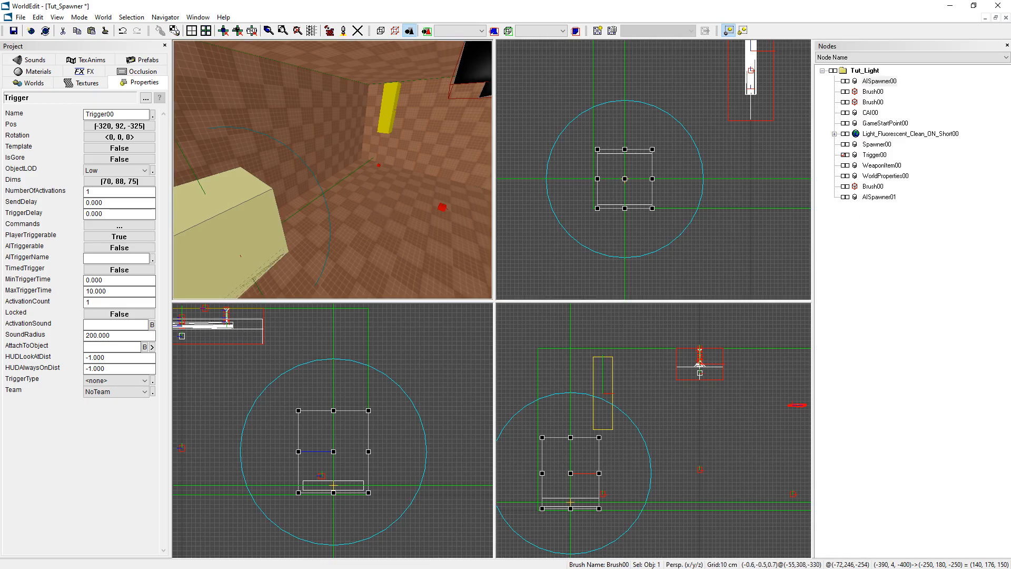
key(v)
drag(333, 173, 359, 126)
click(349, 211)
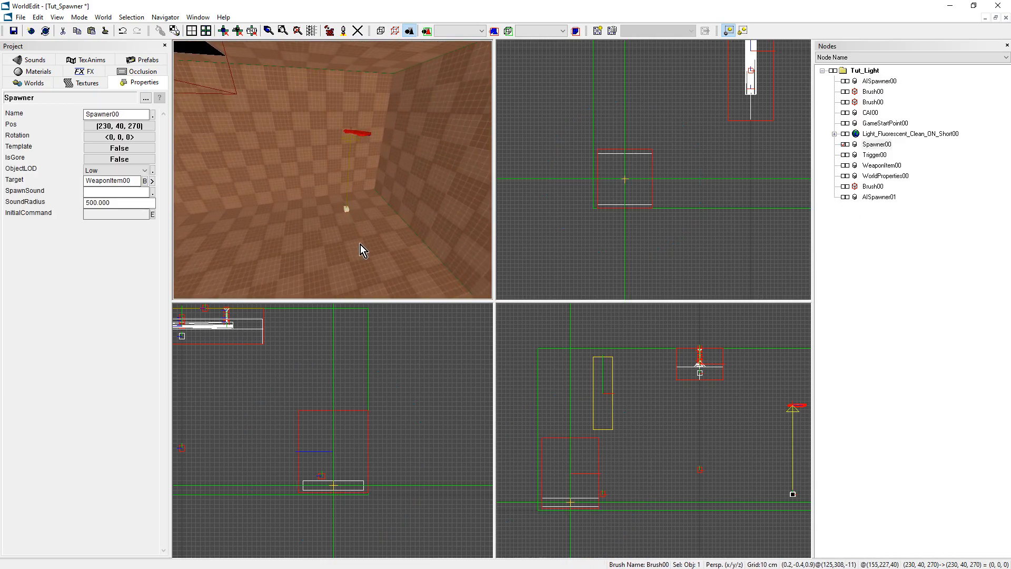
key(v)
mouse_move(333, 170)
mouse_down()
mouse_move(243, 170)
mouse_move(407, 158)
mouse_up()
click(407, 158)
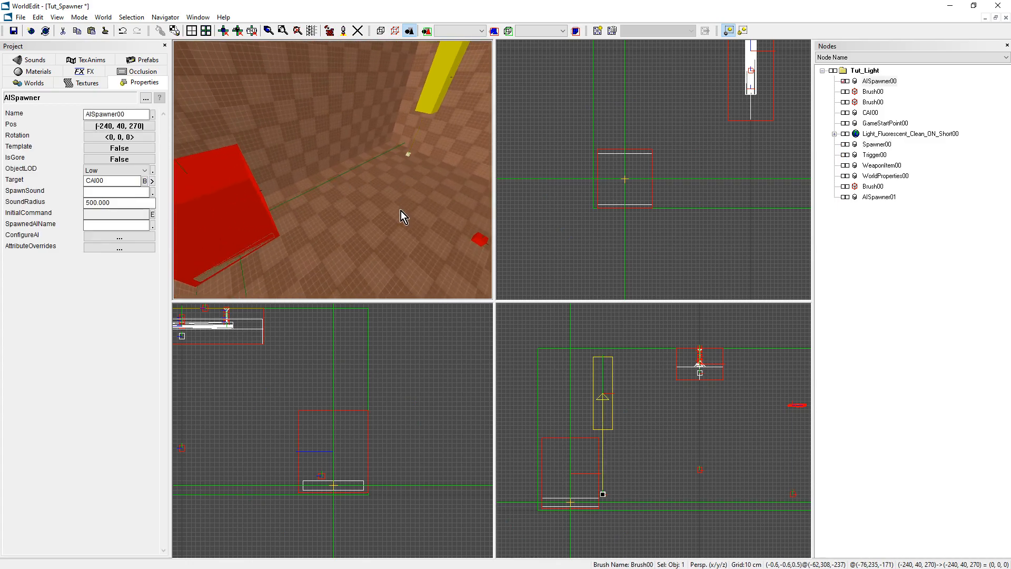
Copy the first AISpawner's node name and enter "msg AISpawner00 SPAWN;" as the trigger's Command1.
click(883, 92)
click(882, 83)
key(ctrl+c)
drag(371, 216, 251, 209)
click(250, 207)
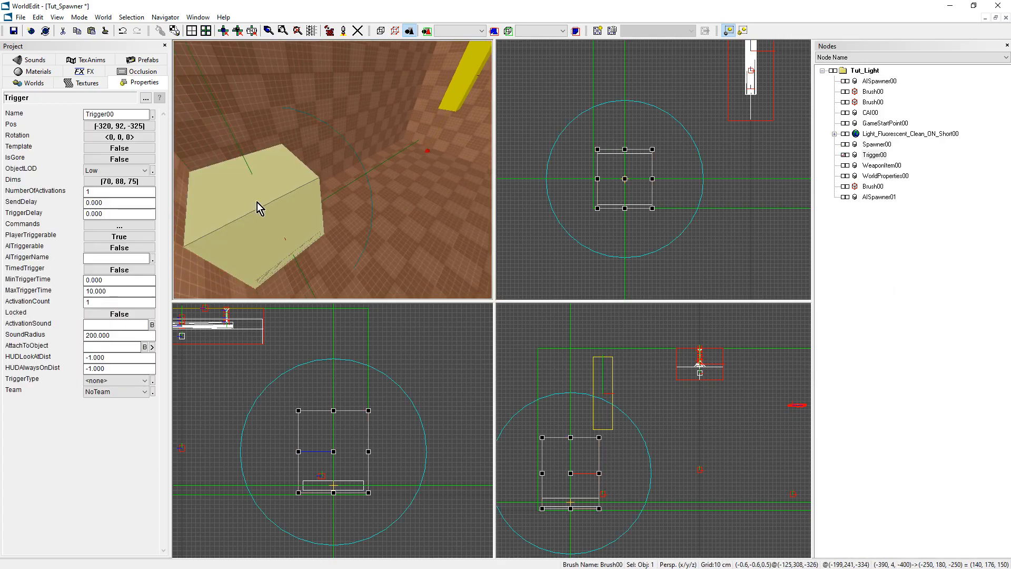
click(114, 225)
click(590, 197)
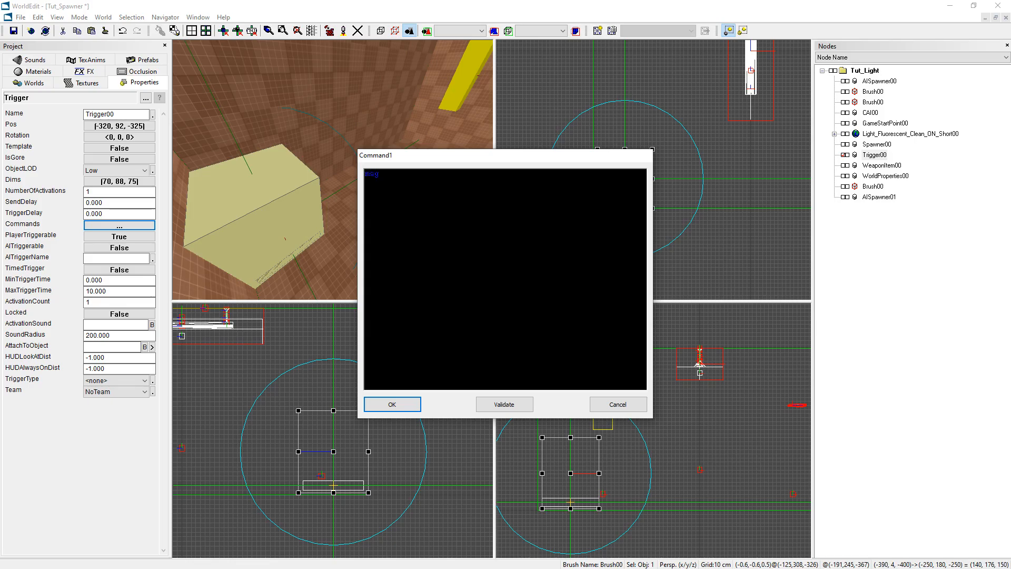
key(ctrl+v)
Add SPAWN messages for AISpawner01 and Spawner00 to the trigger's Command1 and accept the commands.
drag(476, 175, 333, 169)
key(ctrl+c)
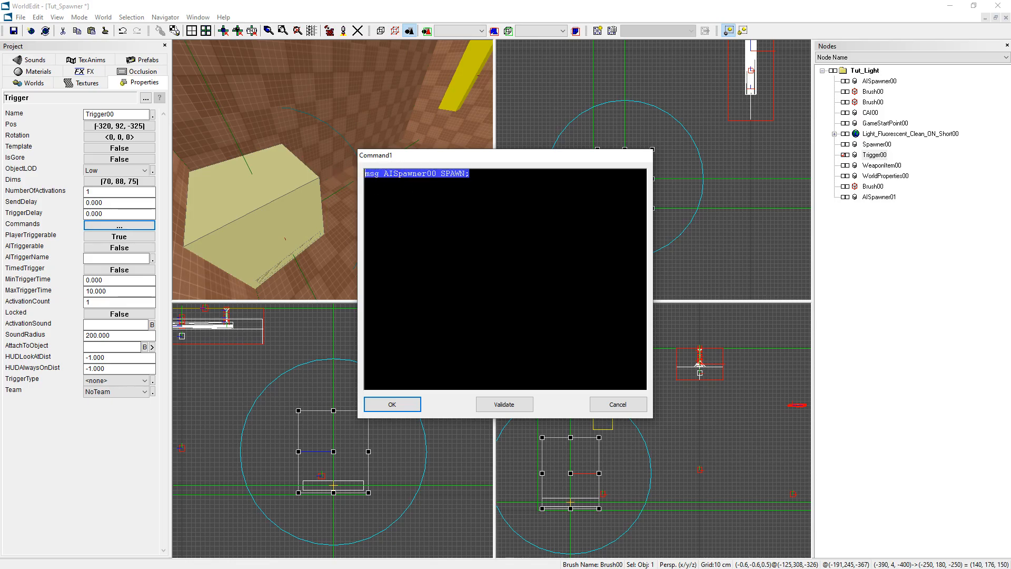
click(488, 203)
key(ctrl+v)
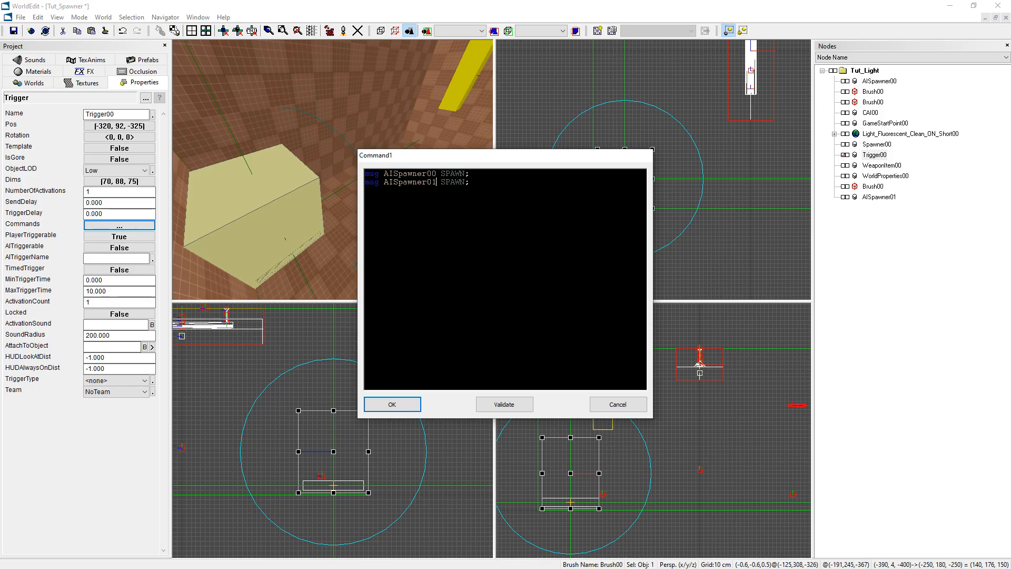
key(ctrl+v)
key(BackSpace)
key(BackSpace)
click(390, 405)
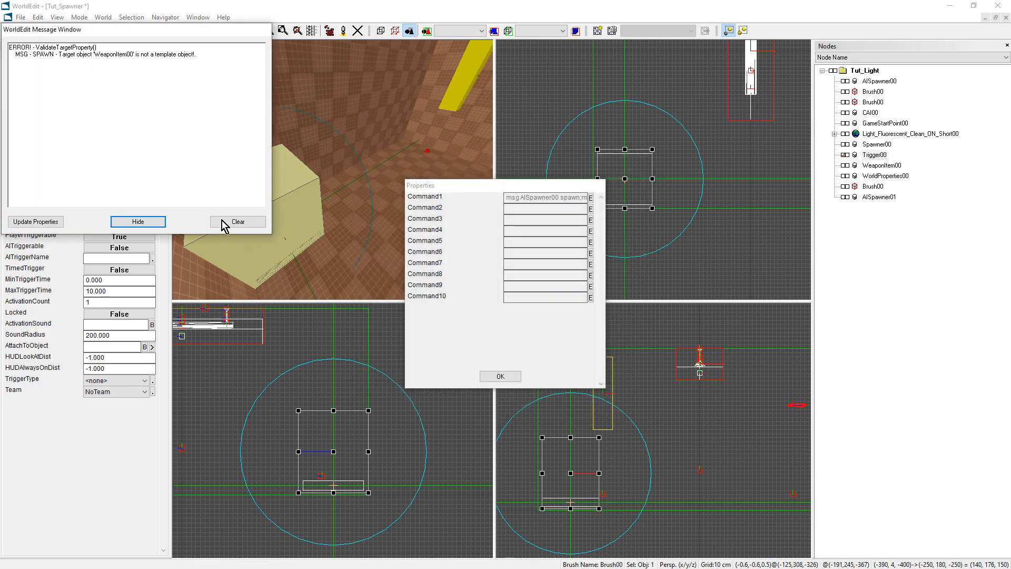
click(498, 376)
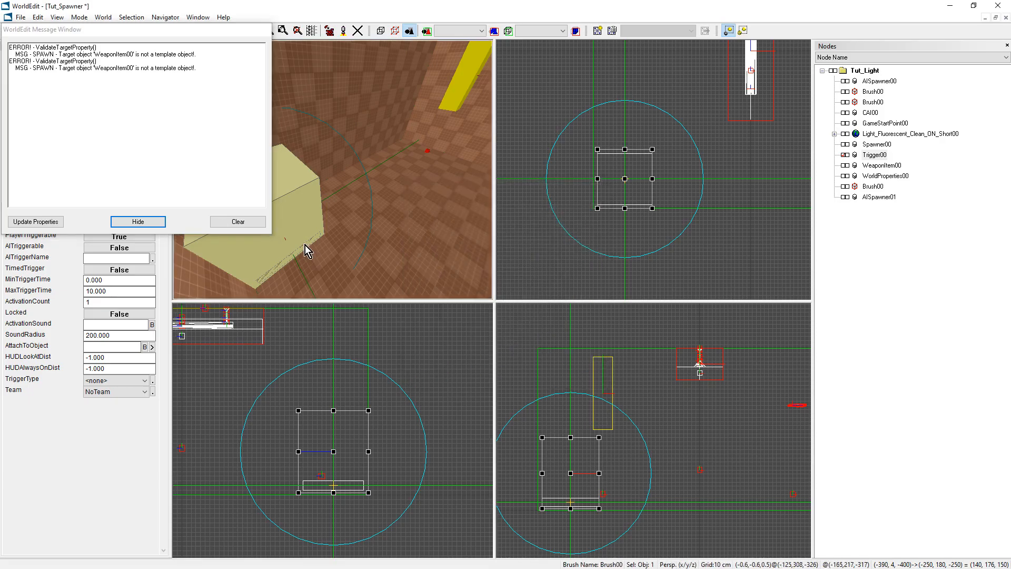
Clear and hide the message window, and set the weapon item's Template property to True.
click(151, 74)
click(153, 74)
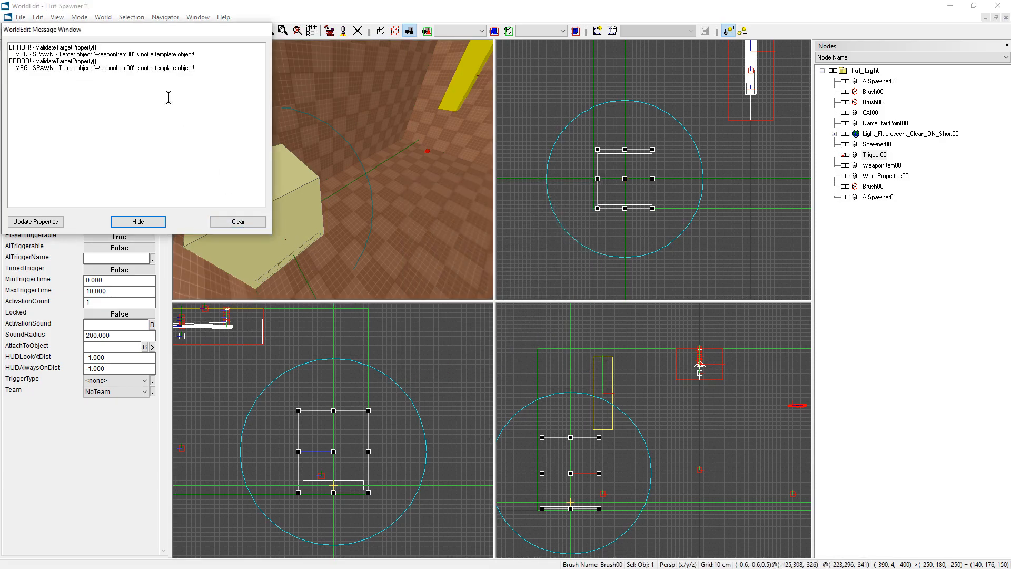
click(237, 222)
click(138, 222)
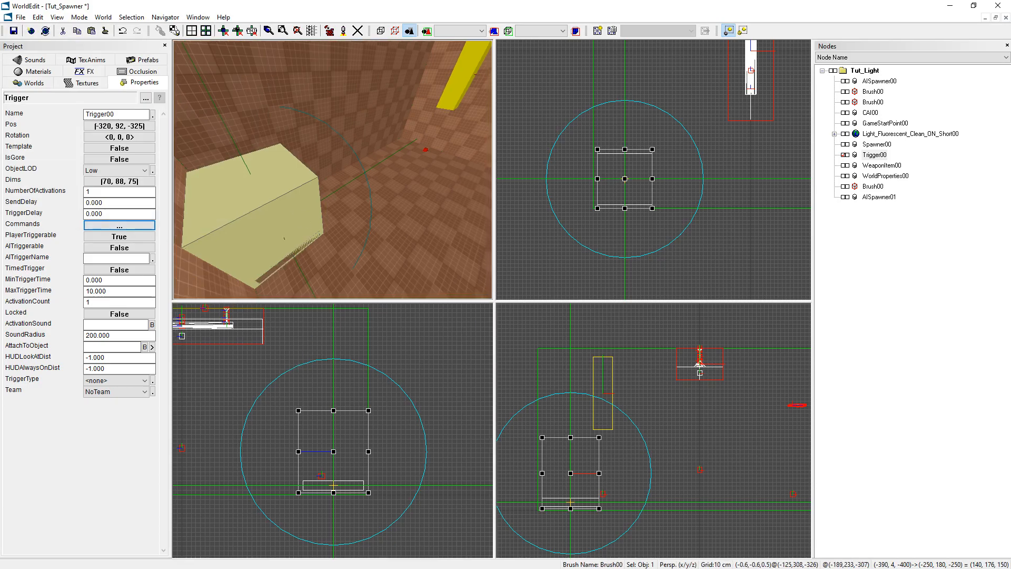
middle_drag(332, 170, 340, 155)
click(383, 126)
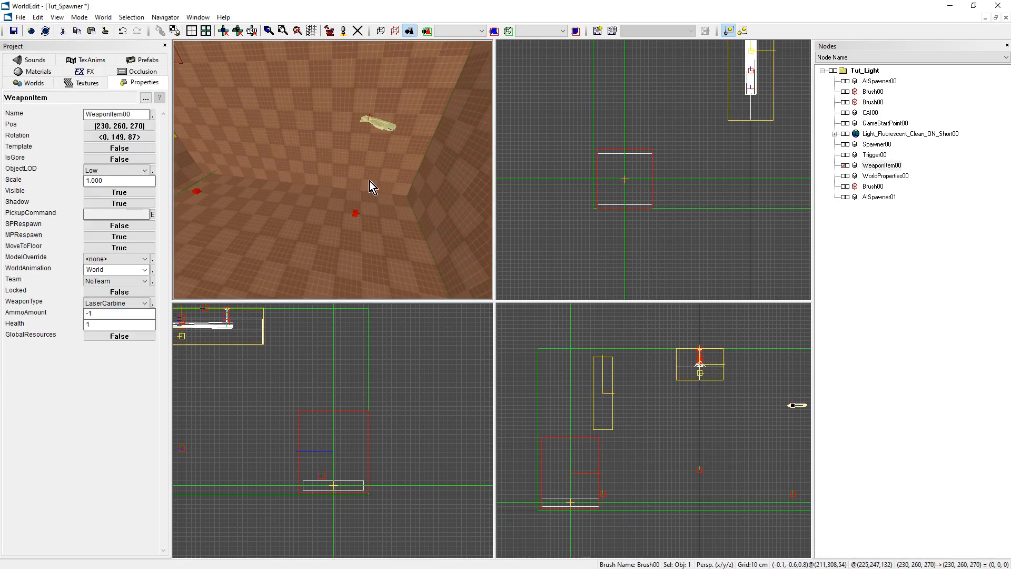
click(97, 149)
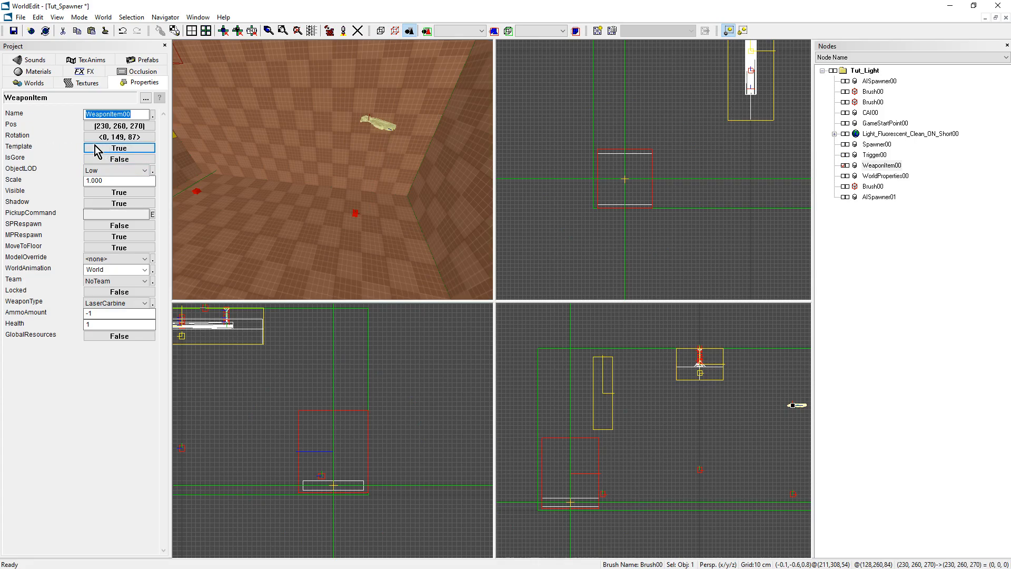
Process the Tut_Spawner world and close the processing window.
middle_drag(359, 184, 330, 191)
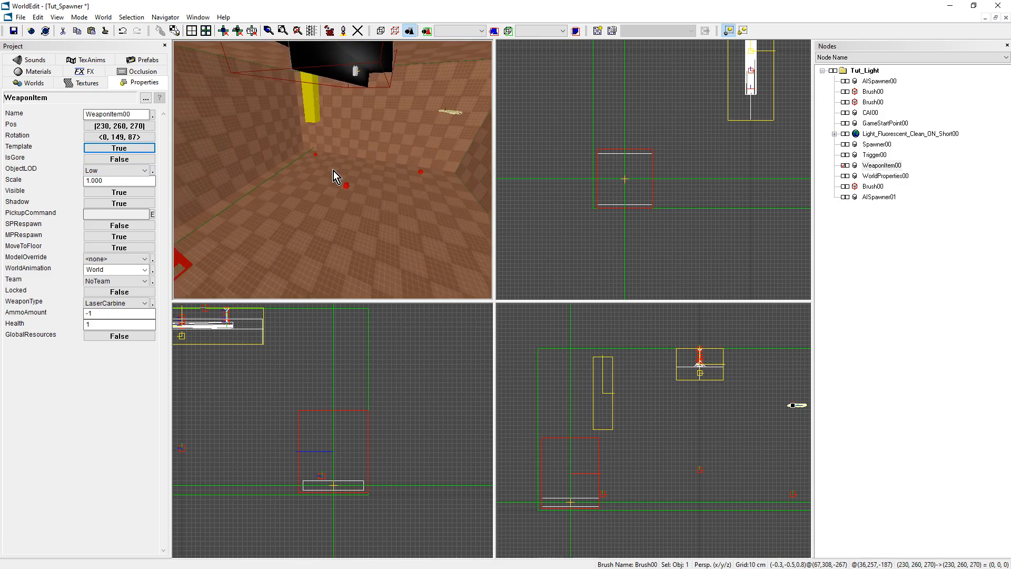
click(330, 30)
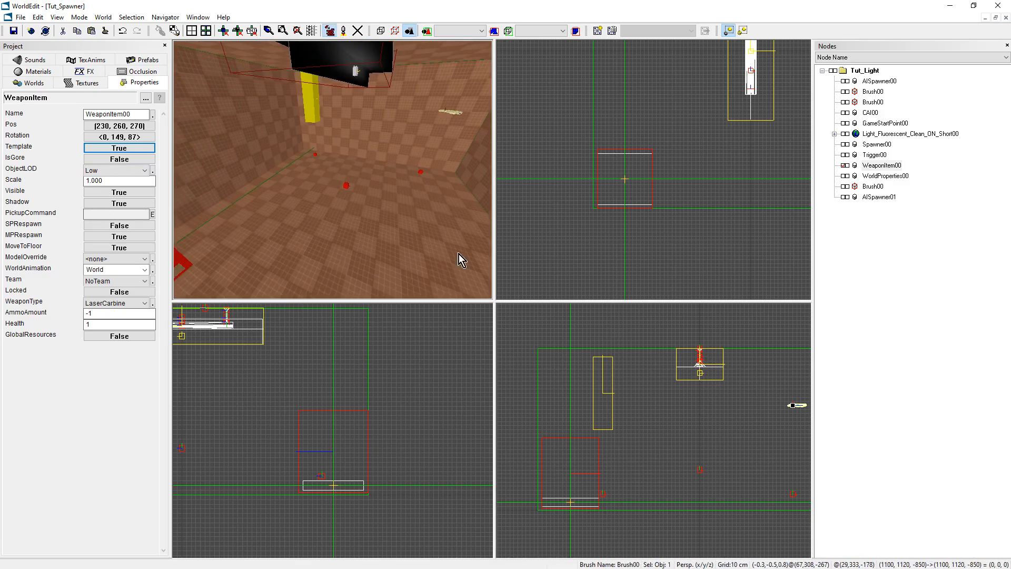
click(572, 407)
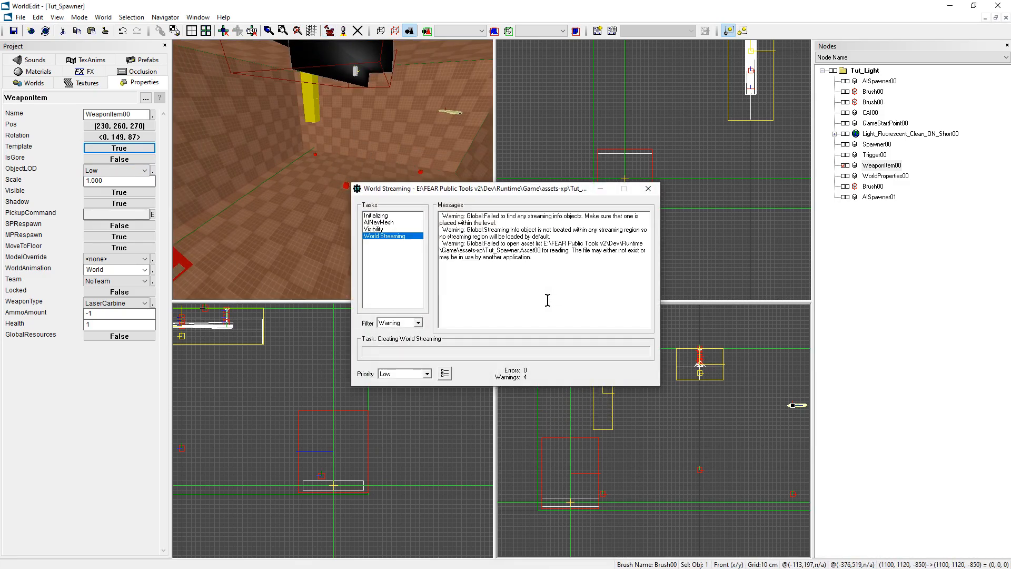
click(606, 372)
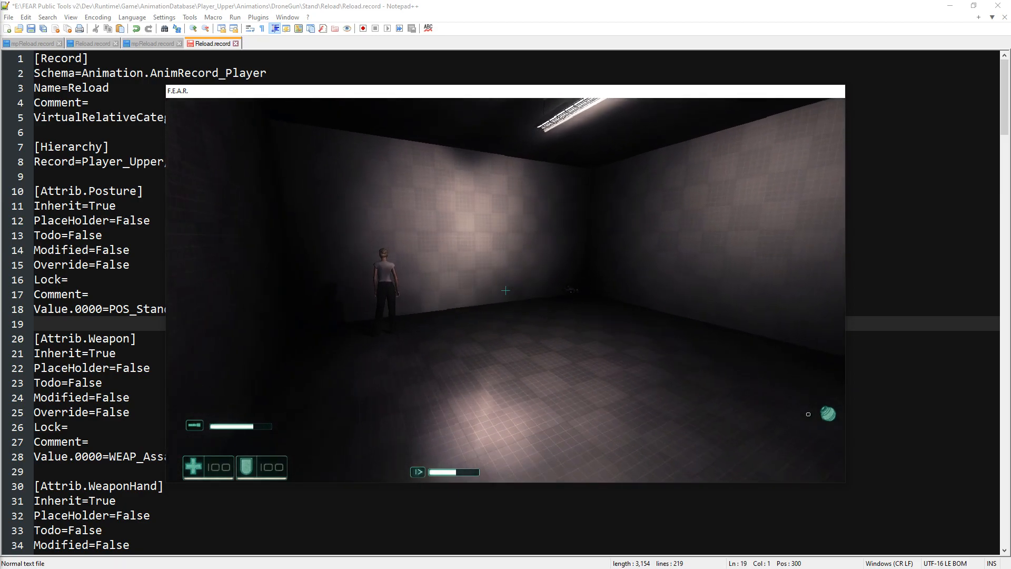
Play-test the level in the F.E.A.R. window and walk up to the spawned AIs in the room.
key(w)
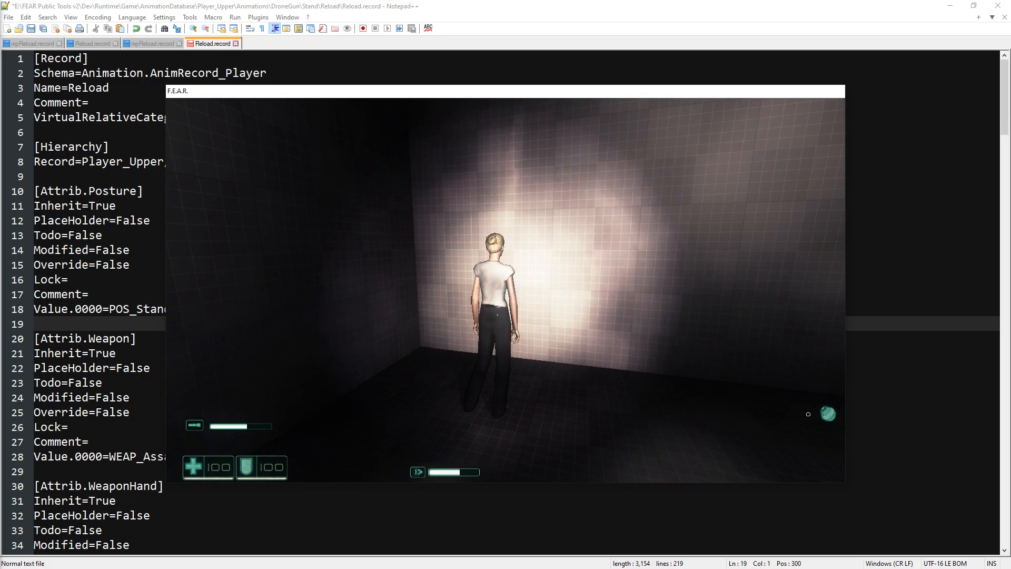
key(w)
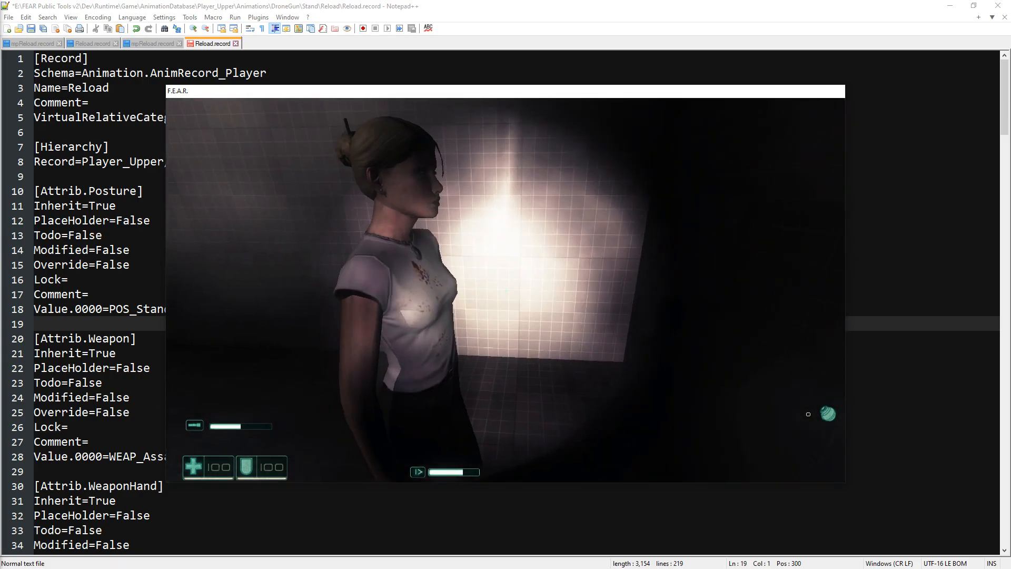
key(s)
key(w)
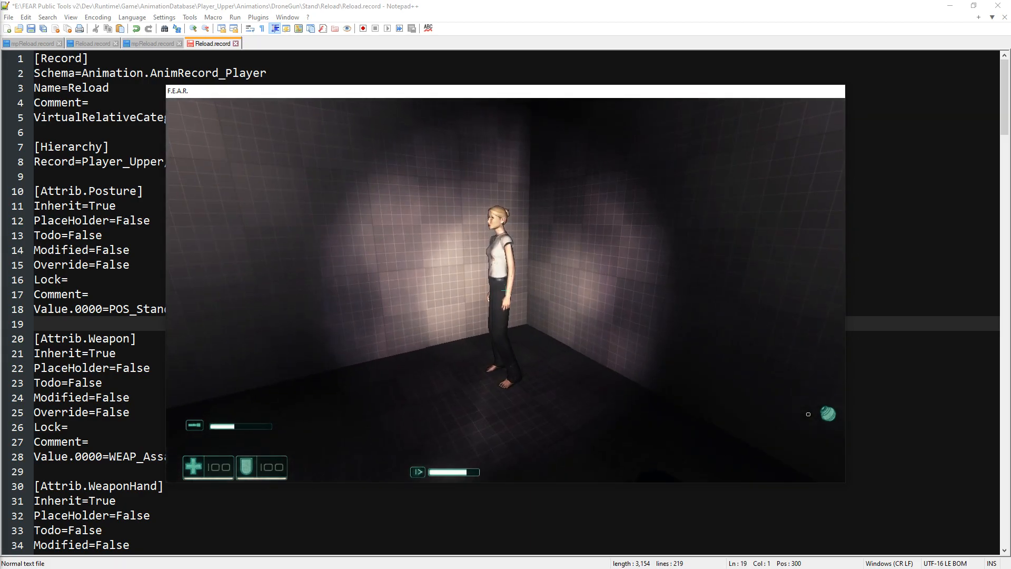
key(w)
key(w)
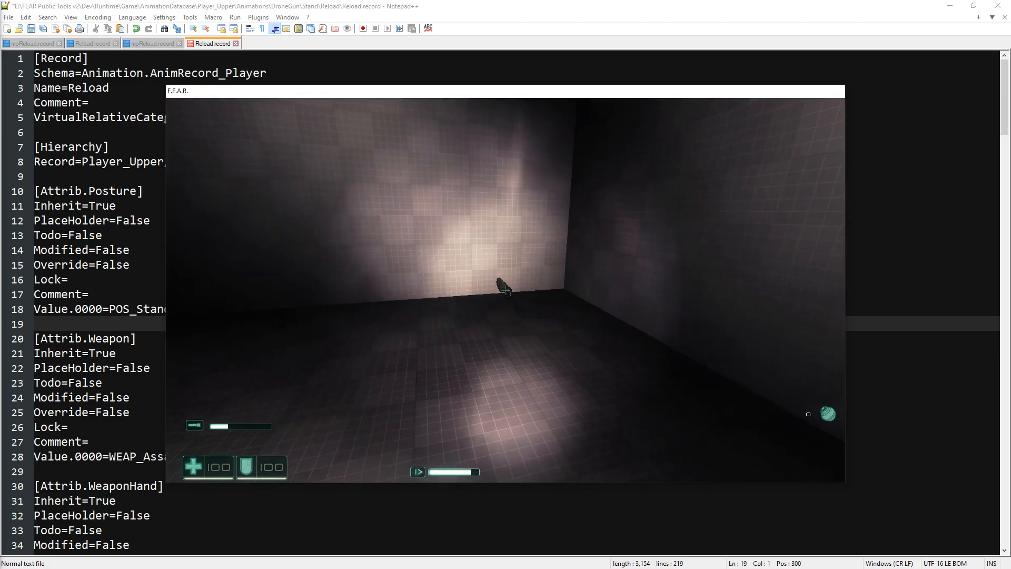
Pick up the spawned laser carbine and fire it at the AIs to test both spawner types.
key(f)
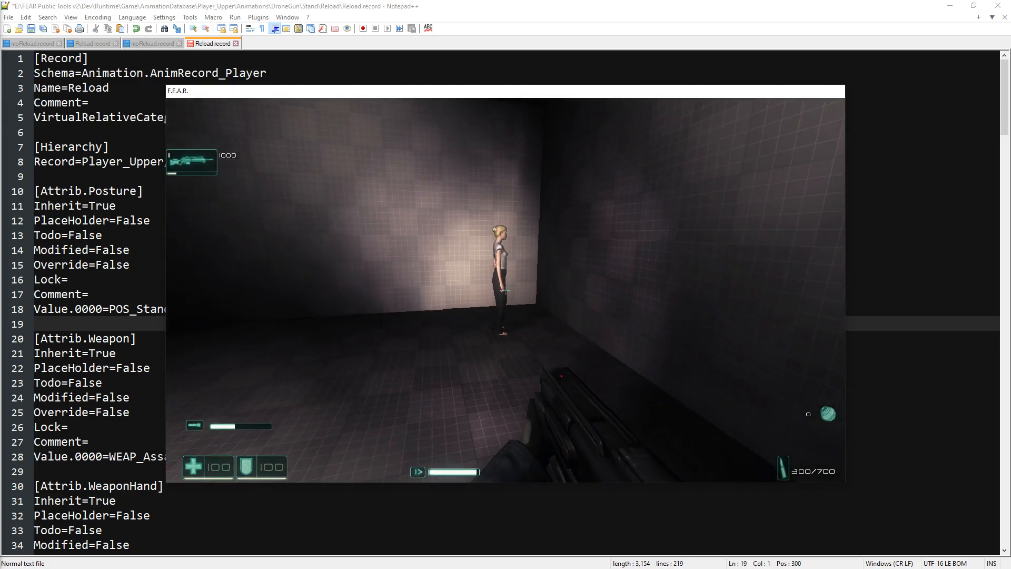
click(506, 290)
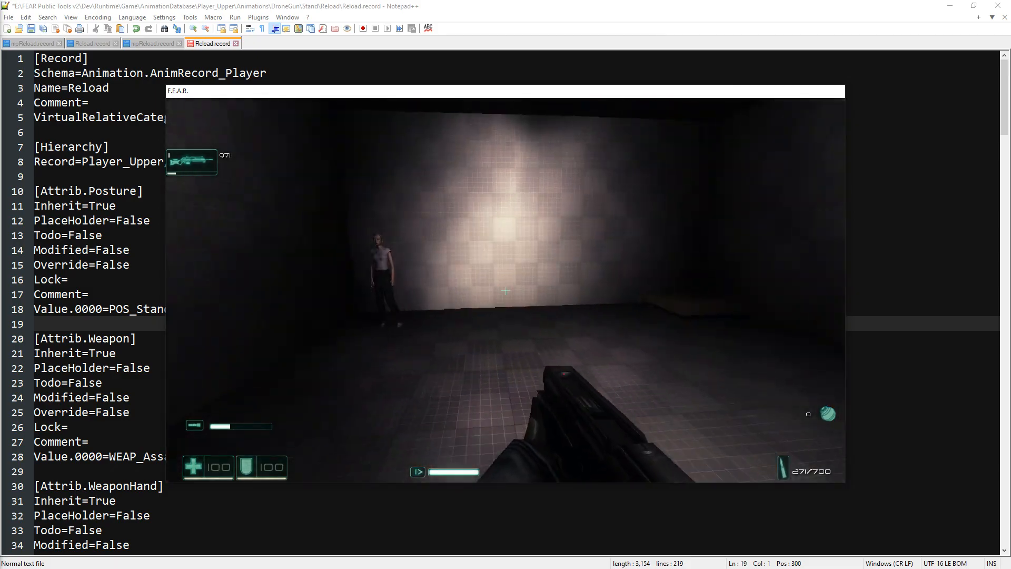
click(506, 290)
key(w)
click(506, 290)
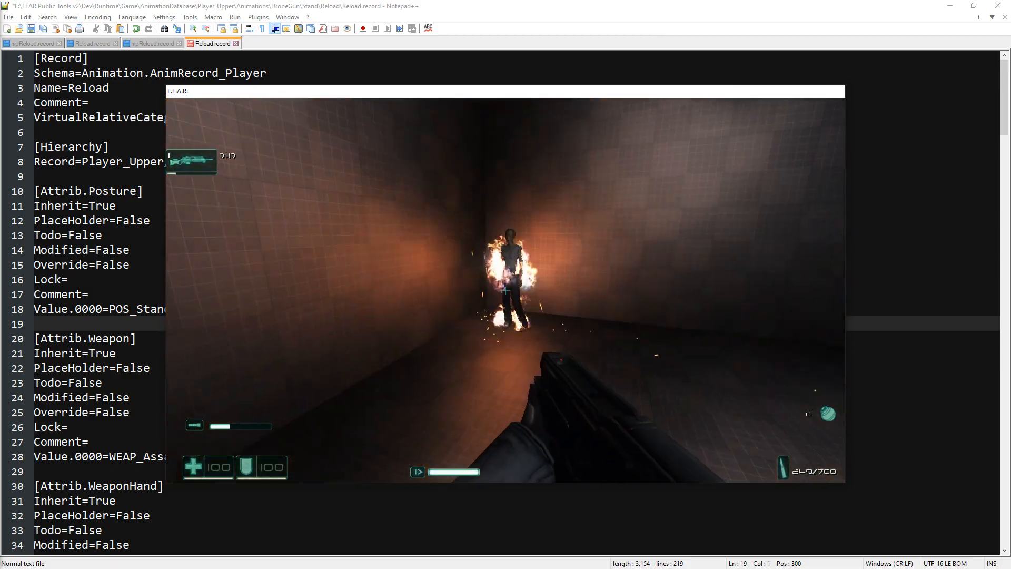
key(Escape)
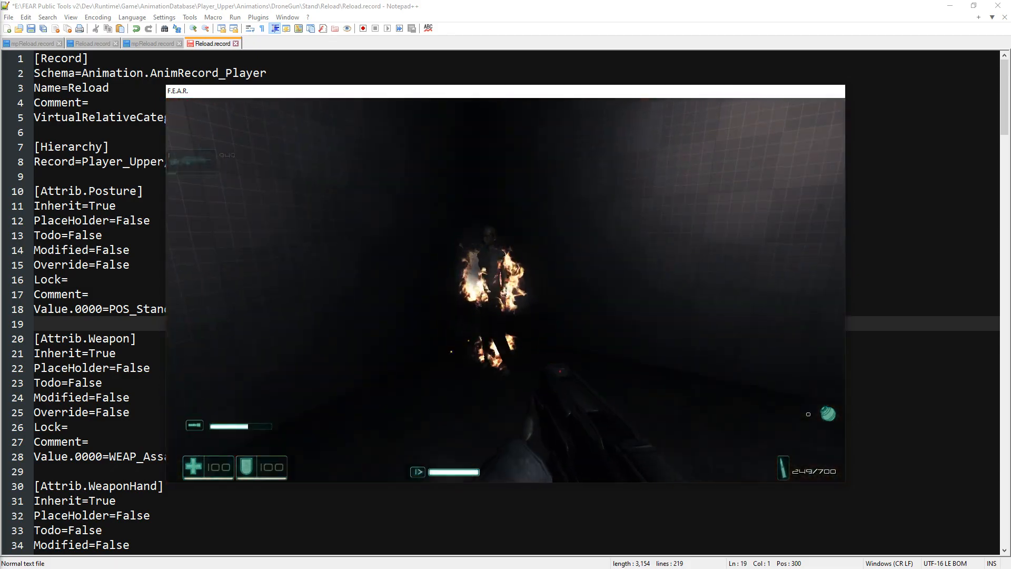